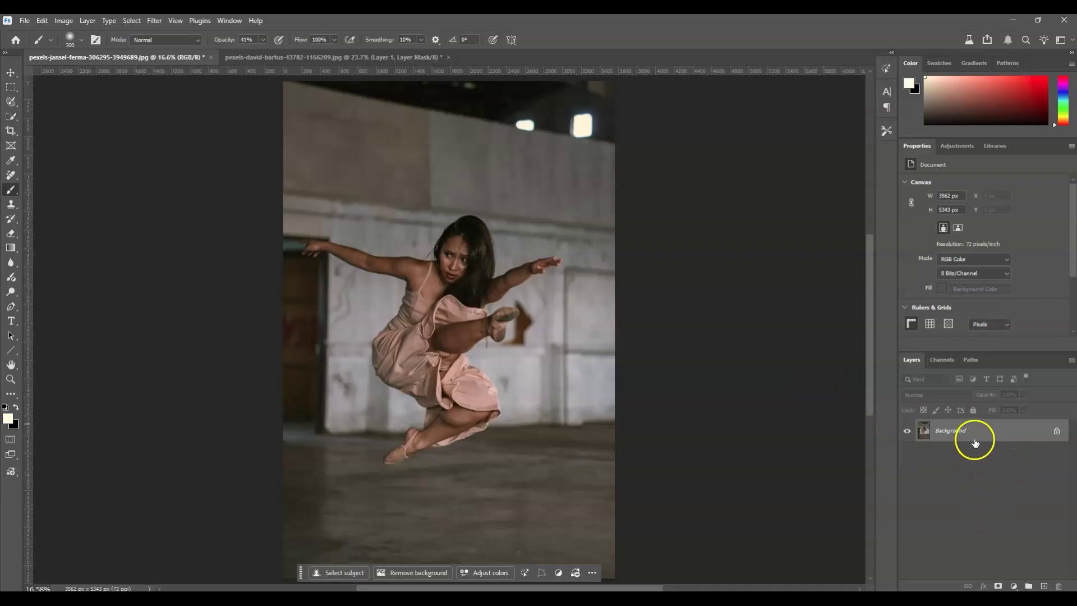
Step: Select the jumping dancer on the Background layer with the automatic Select Subject operation
left_click(974, 437)
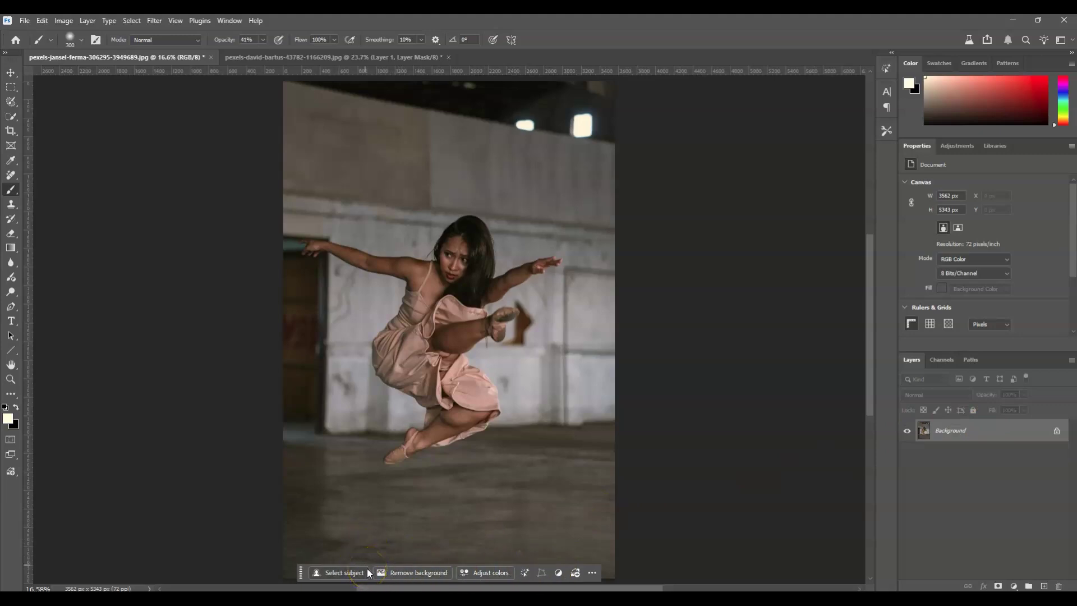
left_click(223, 24)
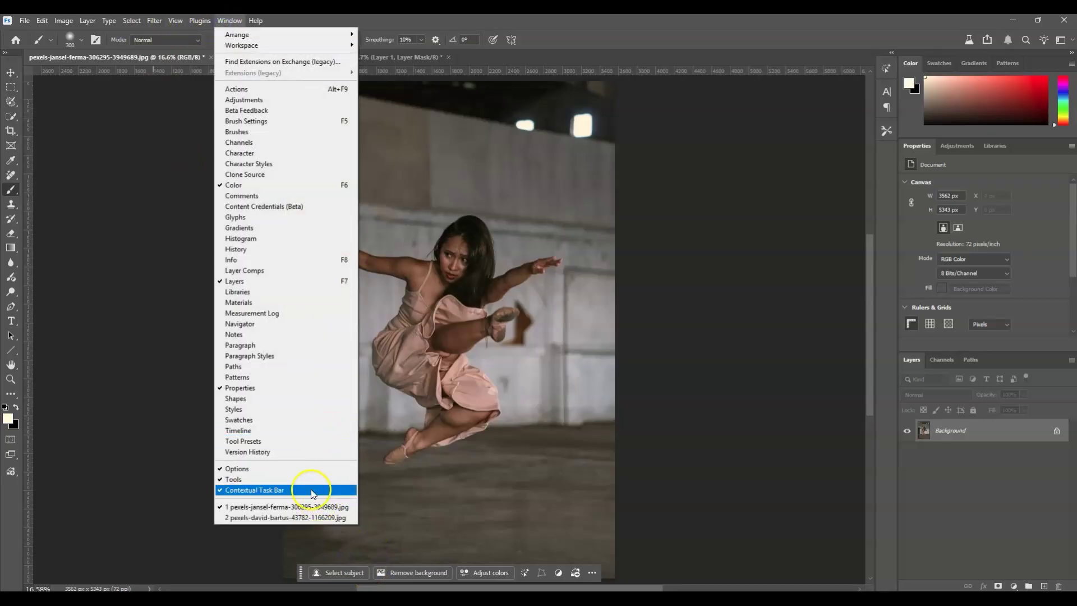
left_click(628, 467)
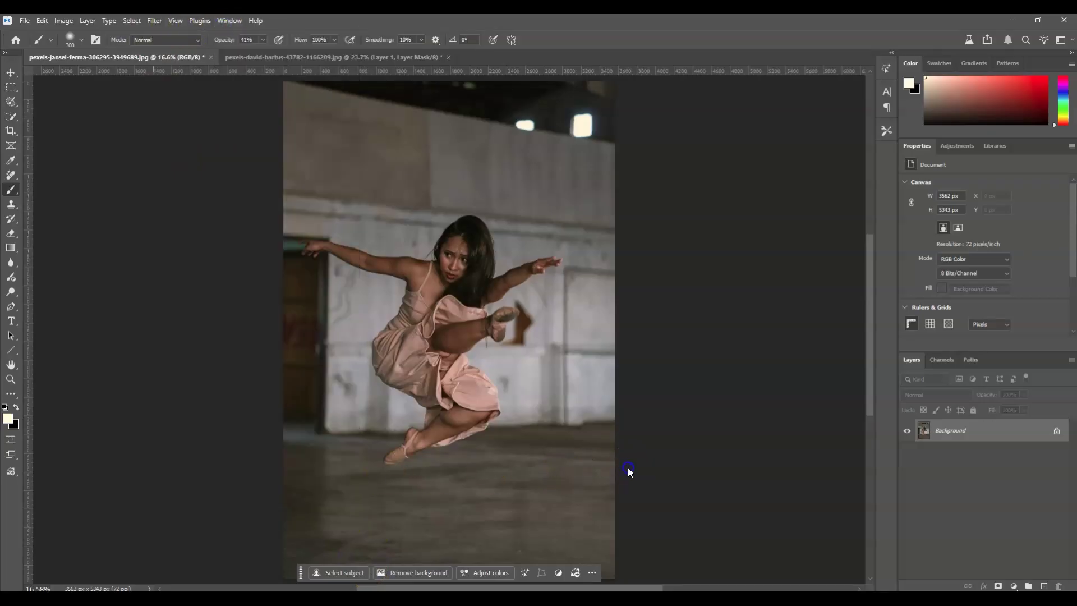
left_click(346, 572)
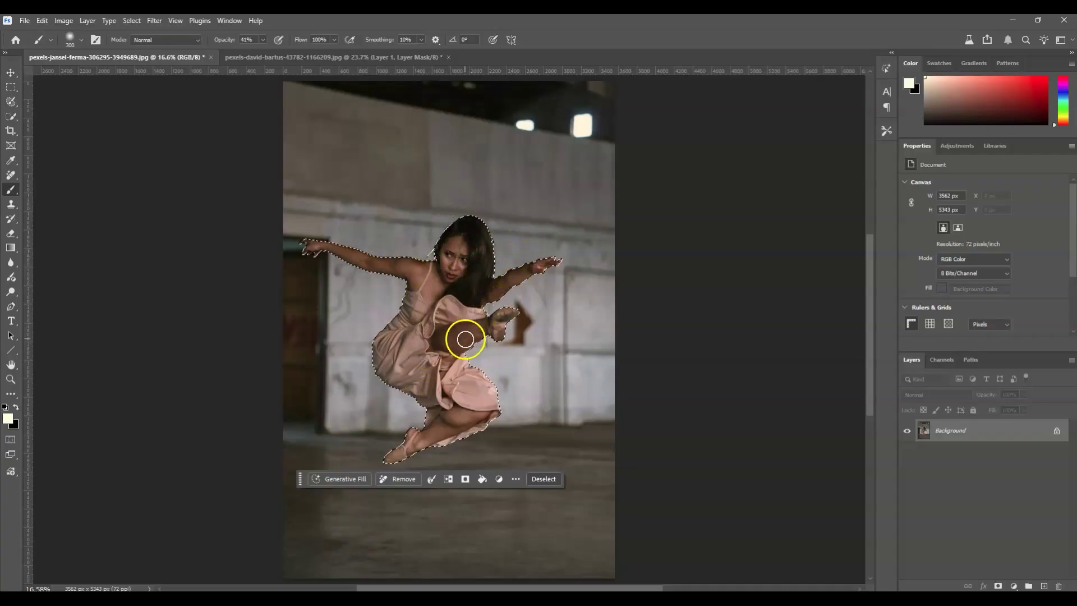
left_click_drag(400, 319, 398, 313)
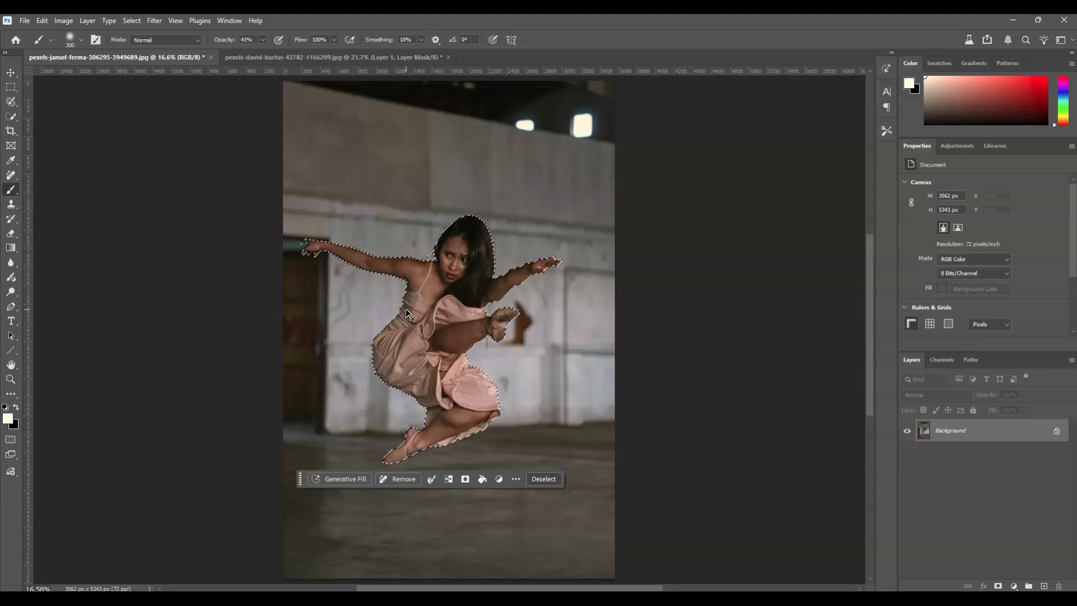
Step: Copy the selected dancer to a new layer and name it "Subject"
key("ctrl+j")
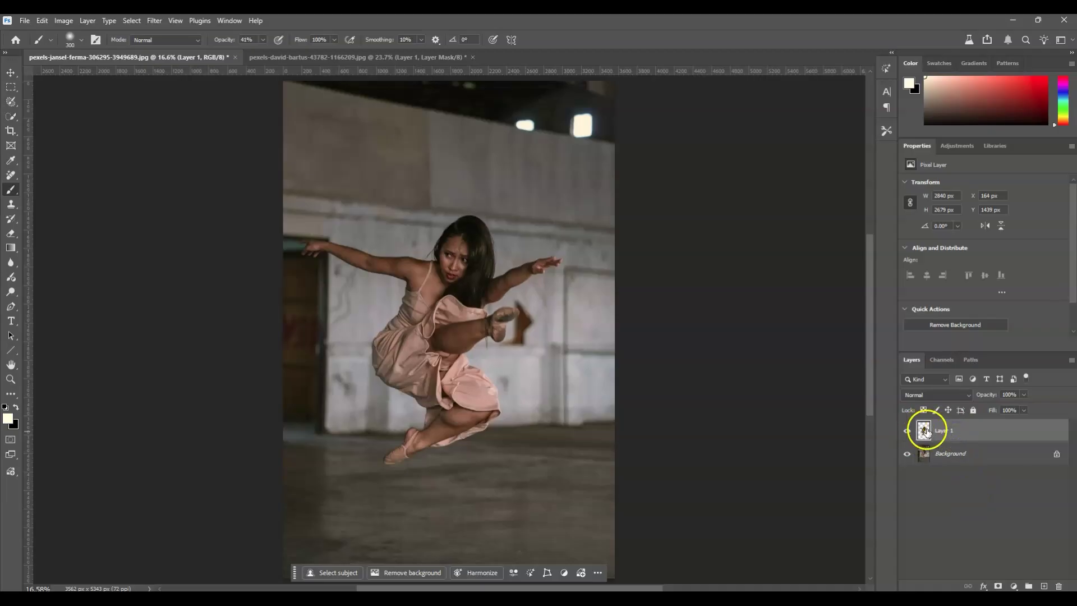
type("Subject")
left_click(1062, 535)
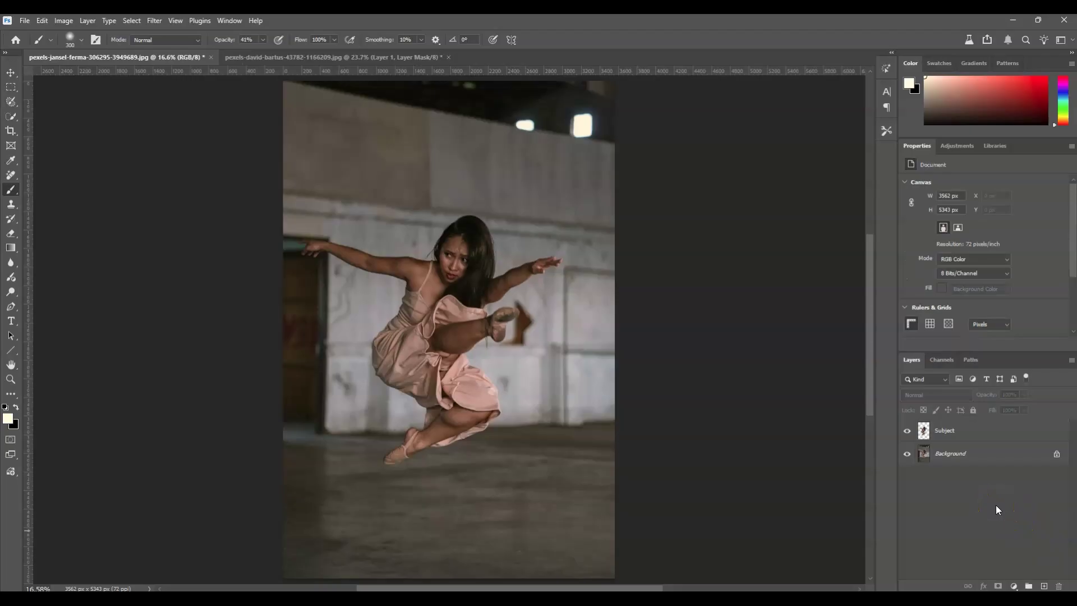
Step: Duplicate the Subject layer and rename the copy "Blur"
left_click(955, 433)
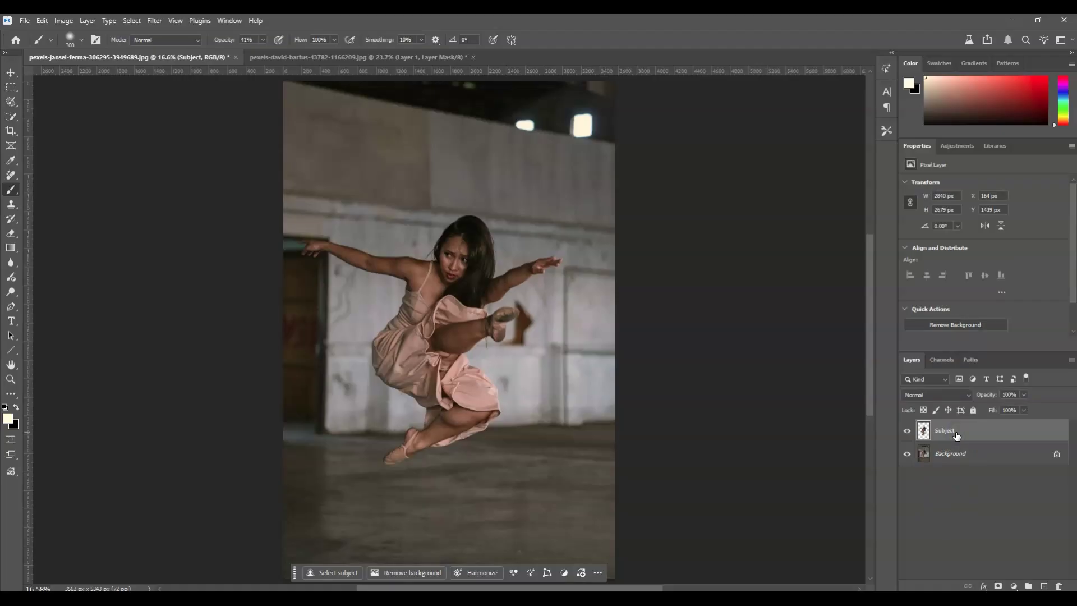
key("ctrl+j")
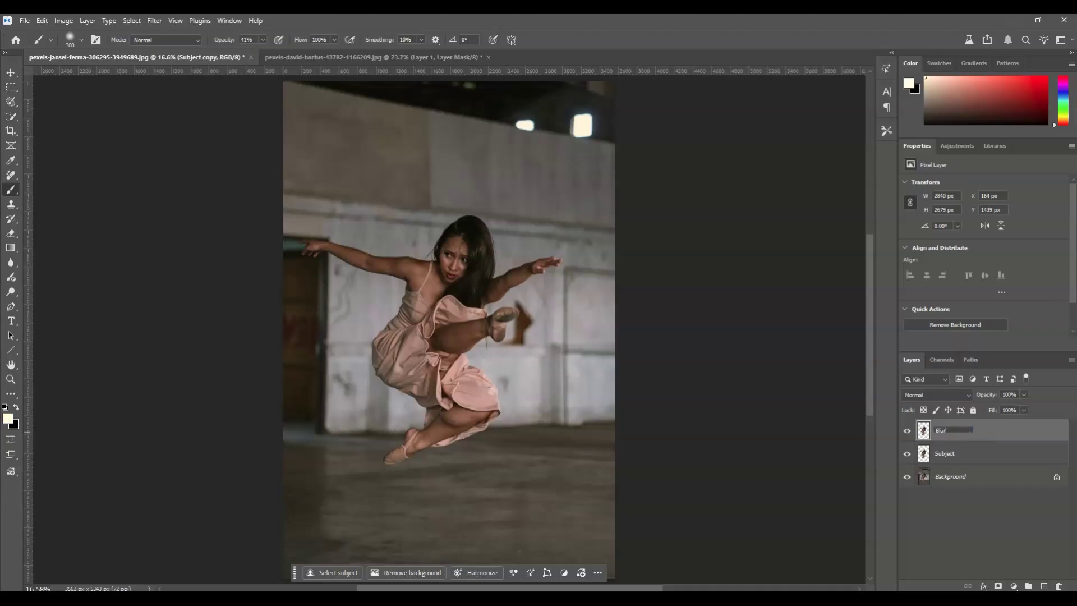
left_click(974, 509)
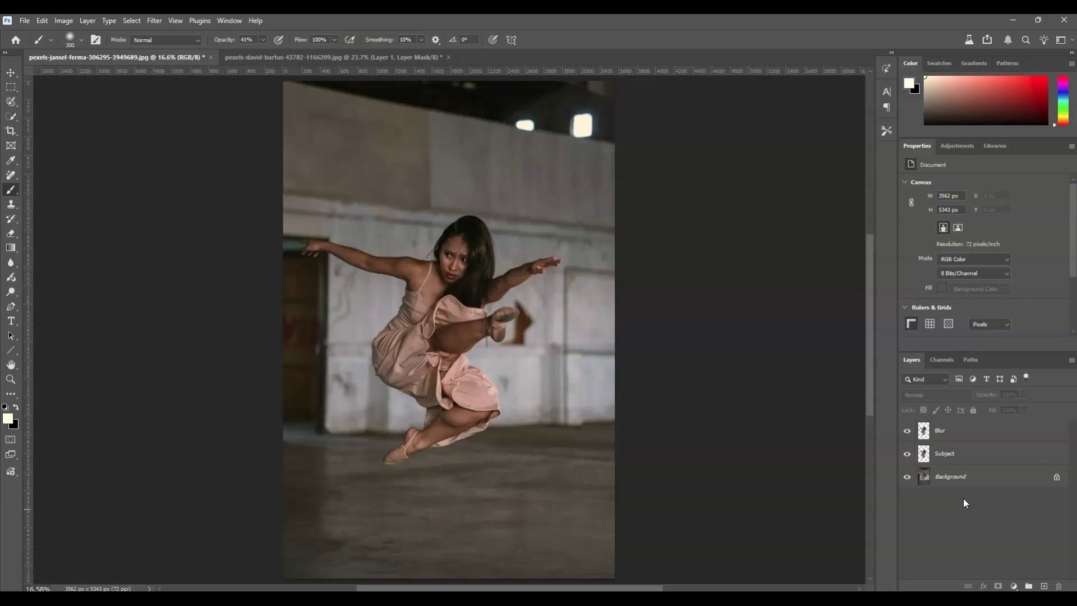
Step: Convert the Blur layer to a smart object
left_click(960, 436)
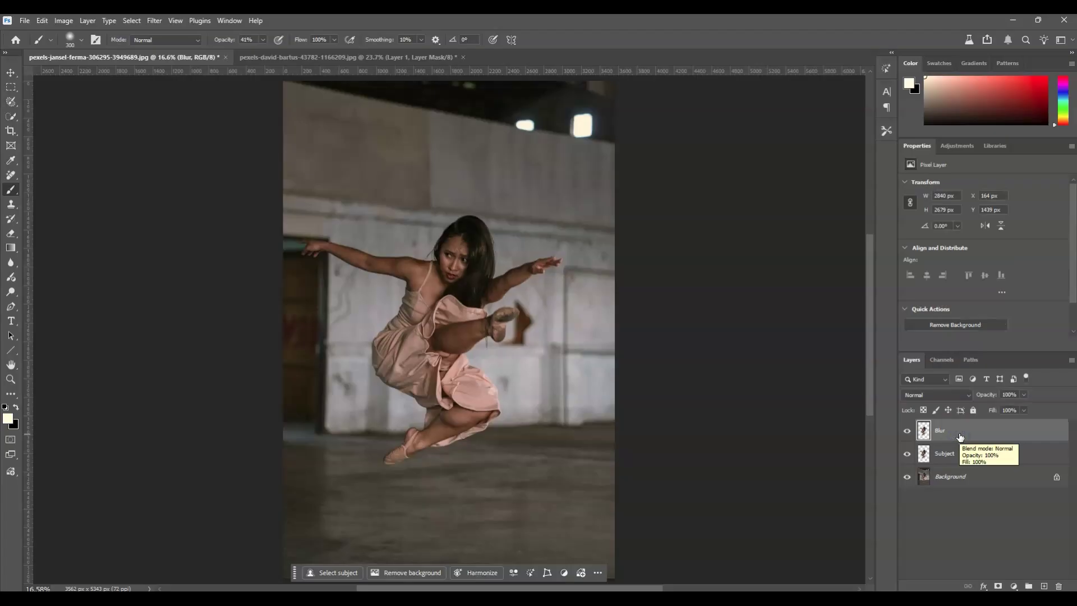
right_click(959, 436)
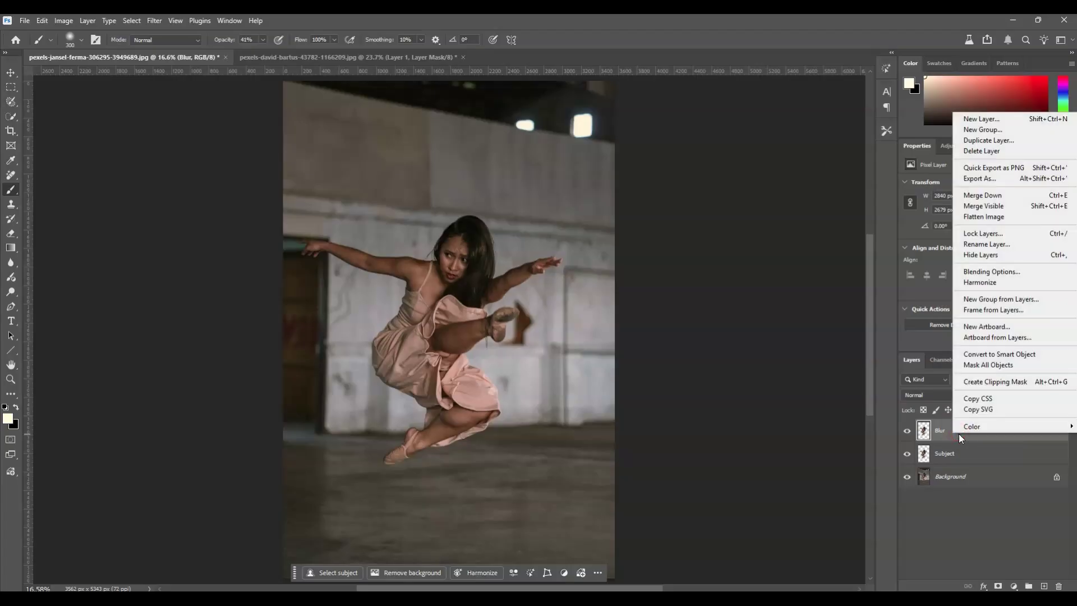
left_click(1012, 356)
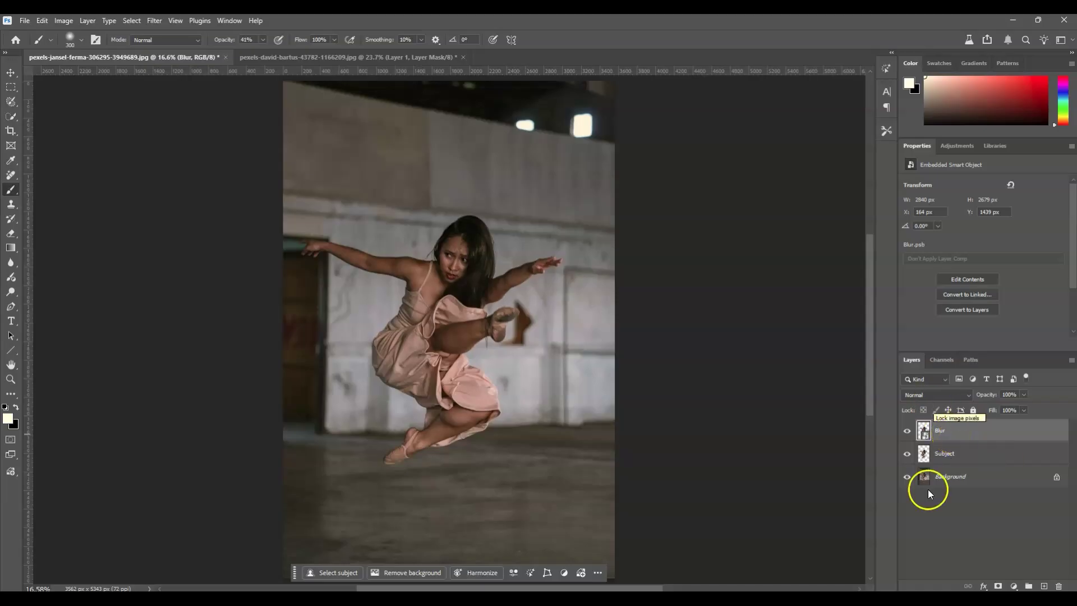
Step: Start a Path Blur on the Blur layer and stretch its path diagonally from the dancer's shoulder up past her head
left_click(155, 21)
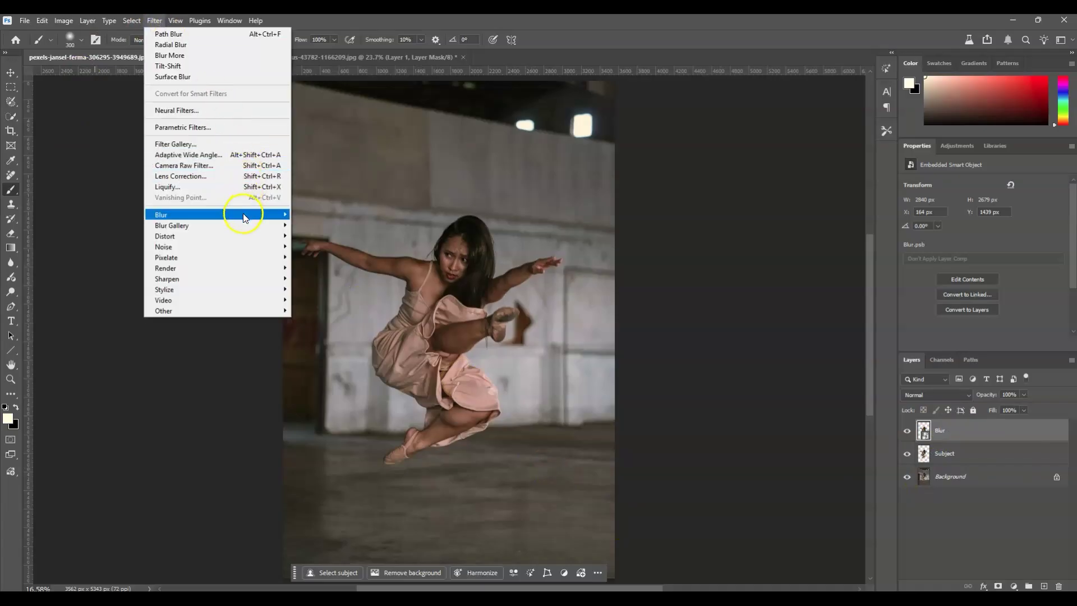
mouse_move(245, 223)
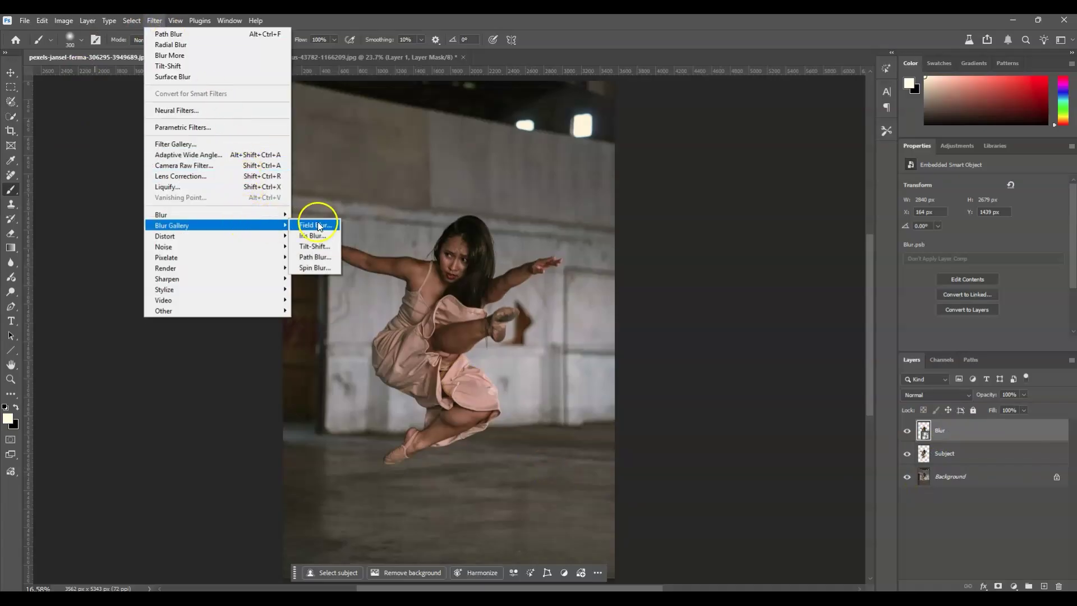
left_click(315, 257)
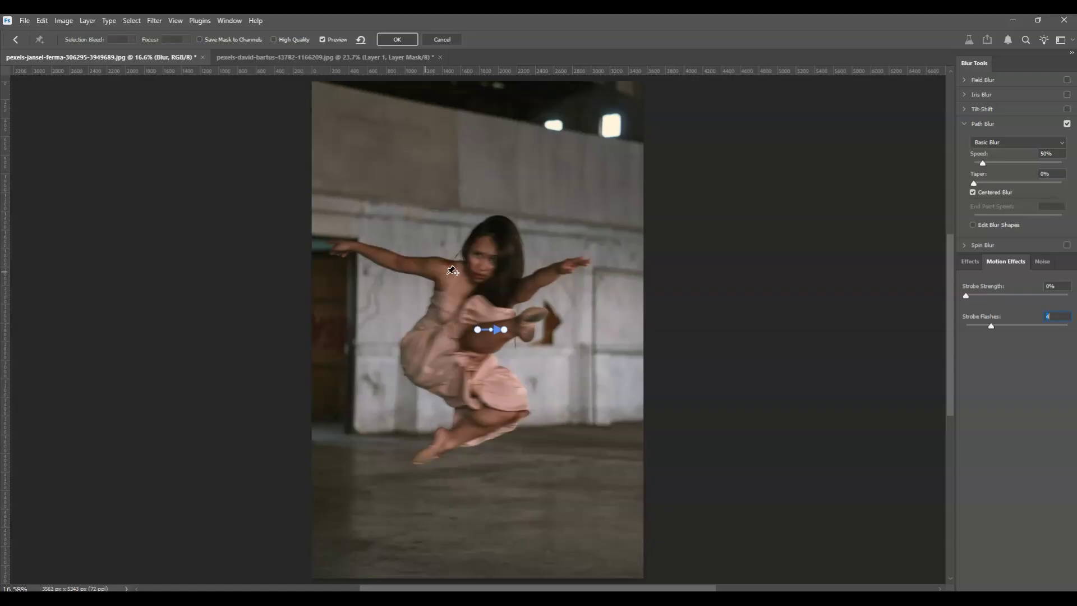
left_click_drag(456, 330, 541, 162)
left_click(452, 284)
double_click(514, 321)
left_click_drag(493, 246, 505, 244)
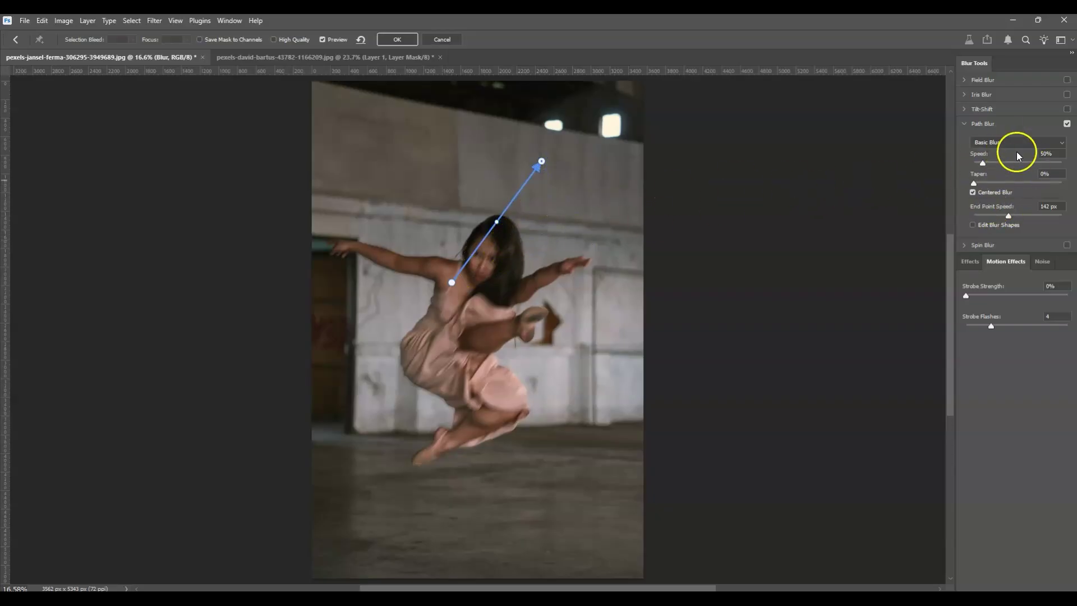
Step: Turn off Centered Blur and set the path blur speed to 350%
mouse_move(985, 165)
left_mouse_down()
mouse_move(1016, 164)
mouse_move(1006, 162)
left_mouse_up()
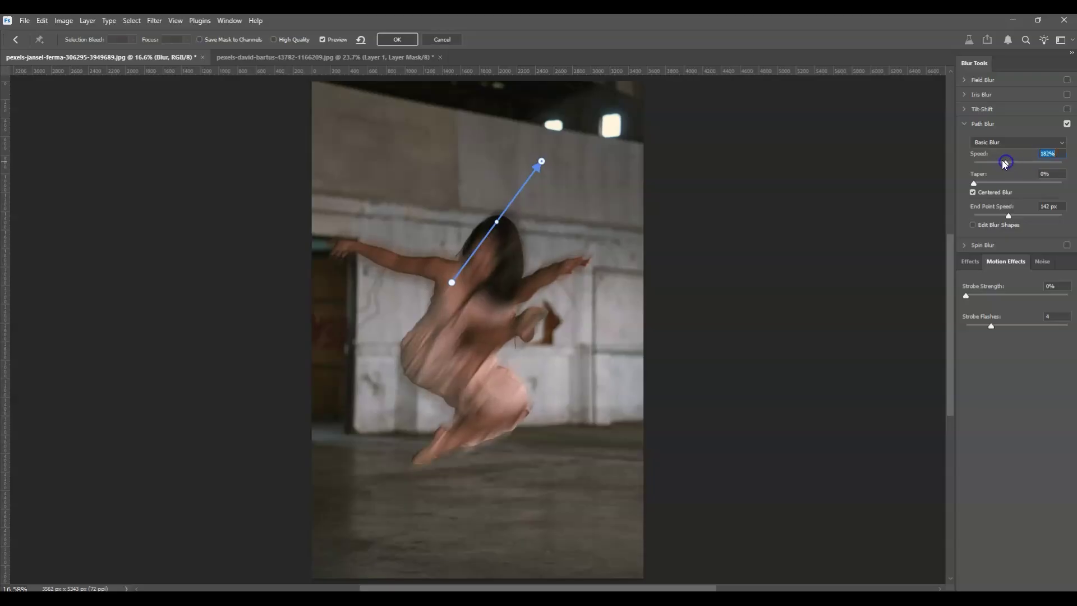
left_click(973, 193)
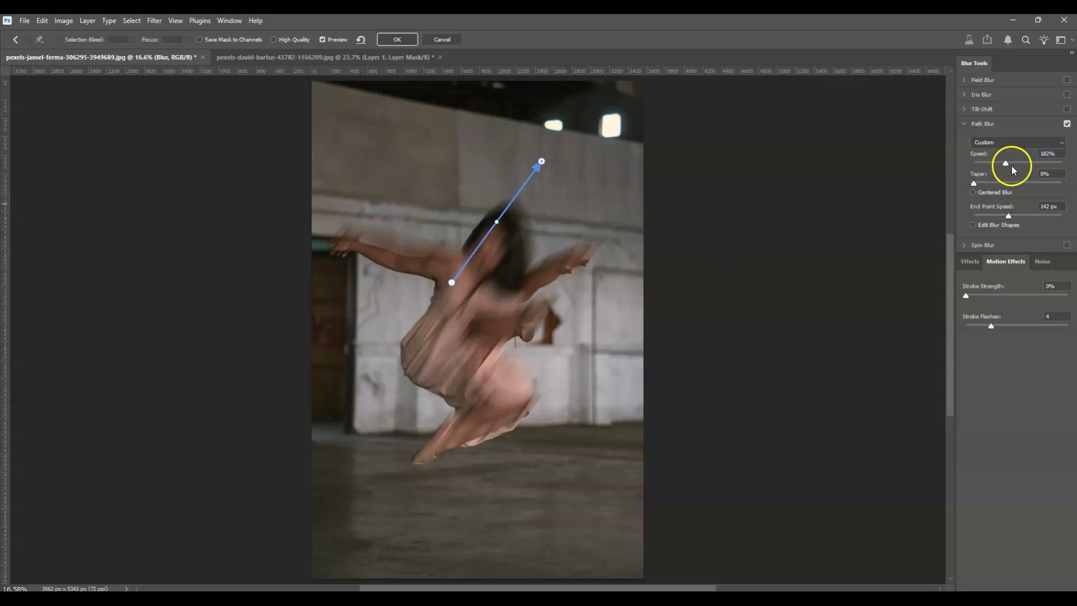
left_click_drag(1005, 163, 1036, 164)
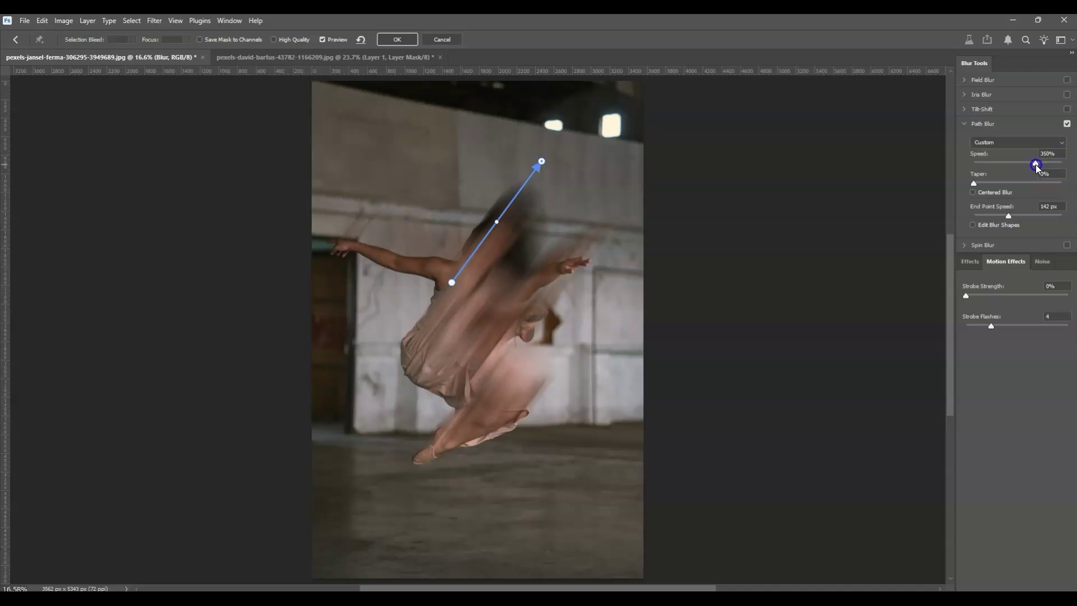
key("Tab")
Step: Set the path's end point speed to about 252 px and reposition the path diagonally above the dancer's rear arm
left_click_drag(1006, 214, 1026, 225)
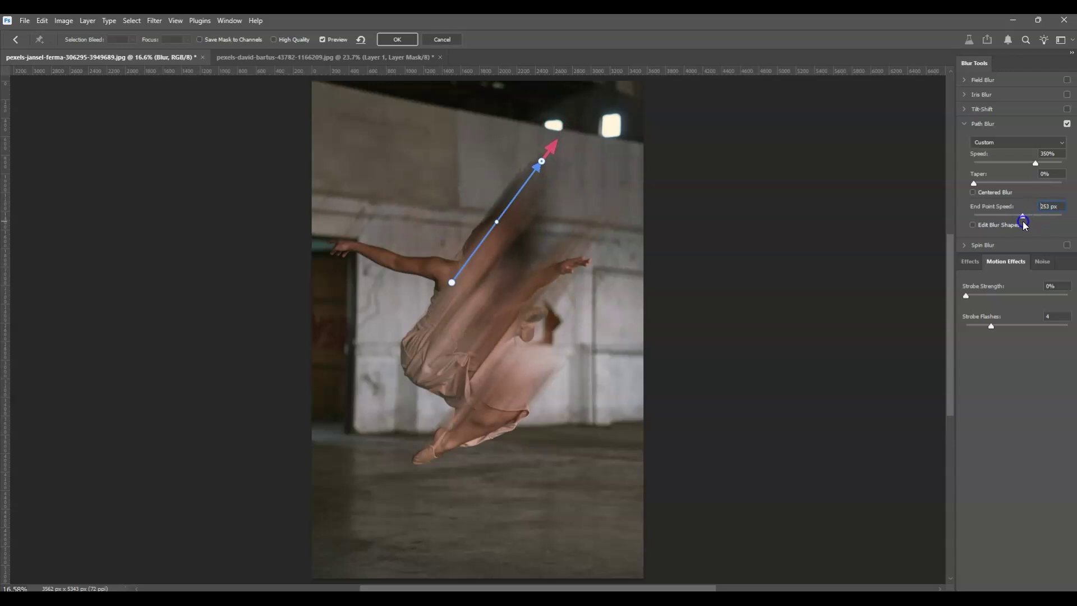
left_click_drag(1023, 222, 1024, 223)
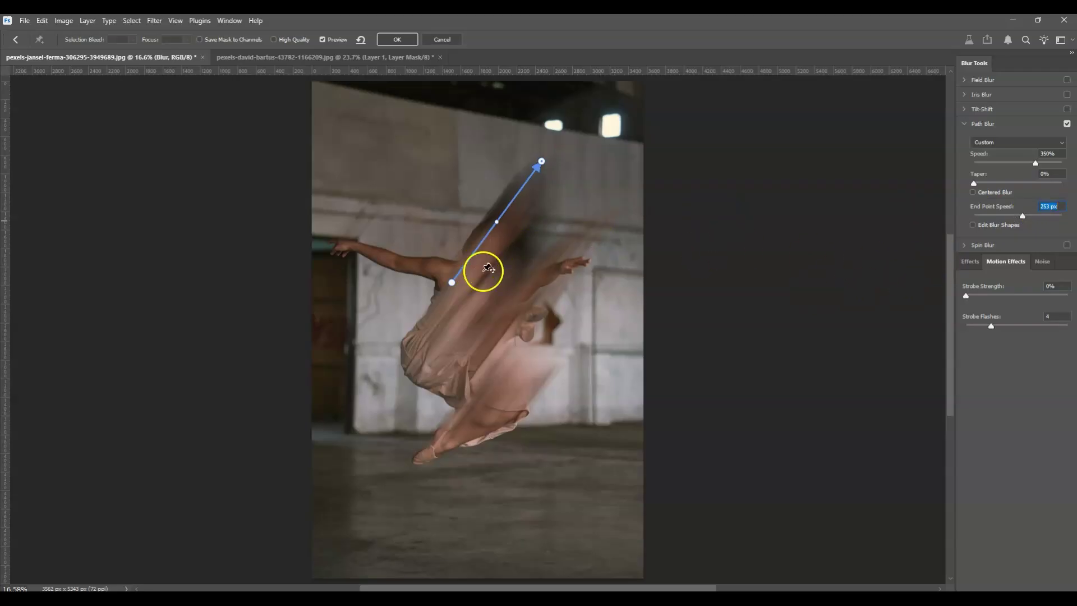
left_click_drag(453, 281, 419, 259)
left_click_drag(541, 161, 480, 187)
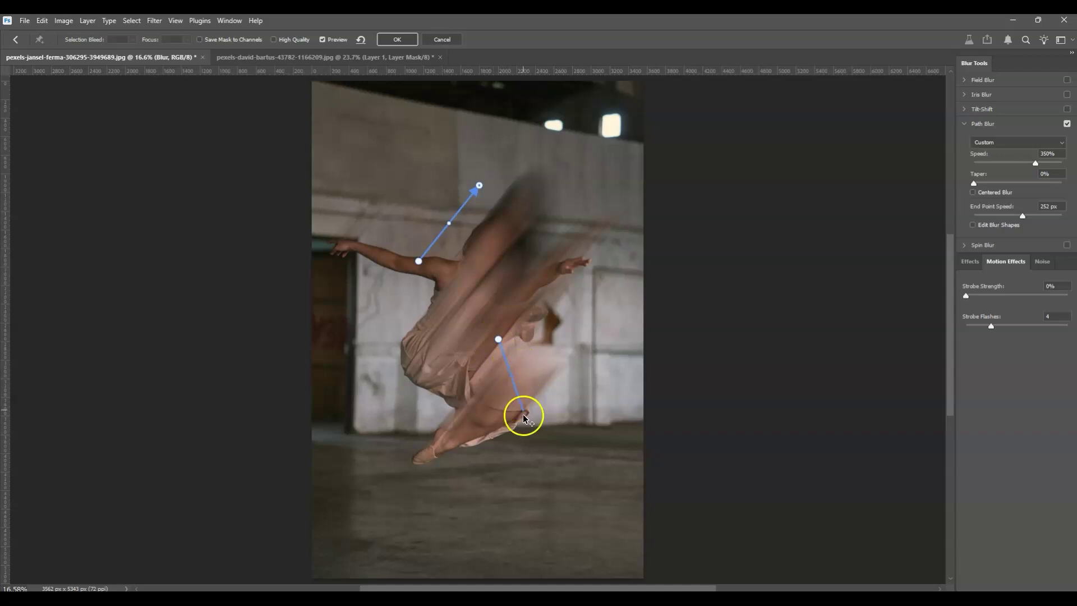
Step: Add a second blur path running down from the dancer's raised knee past the dress hem, bending it slightly at its midpoint
left_click(534, 415)
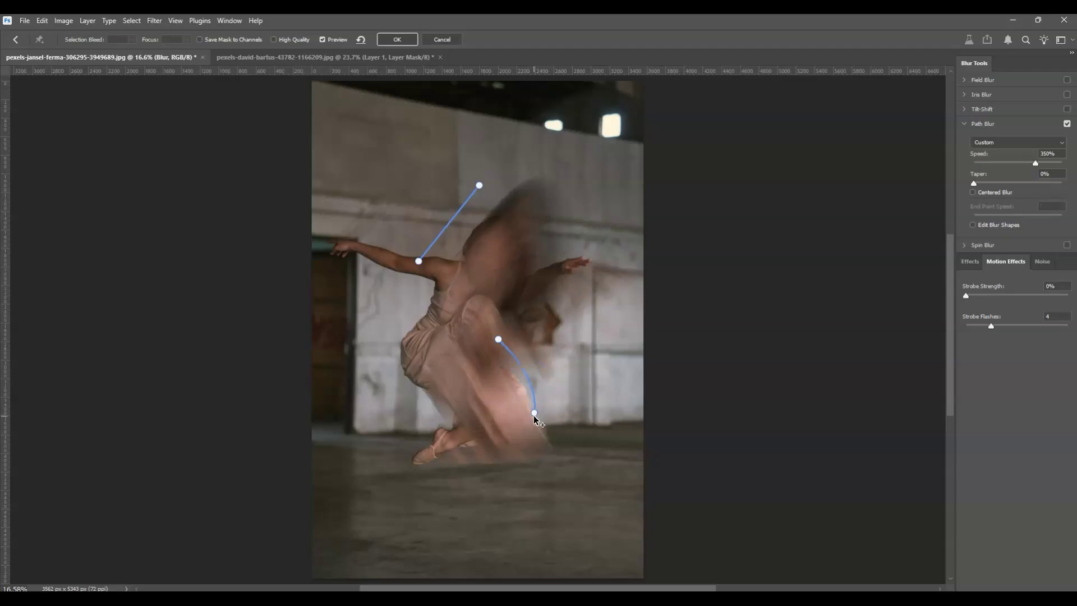
left_click_drag(531, 415, 535, 414)
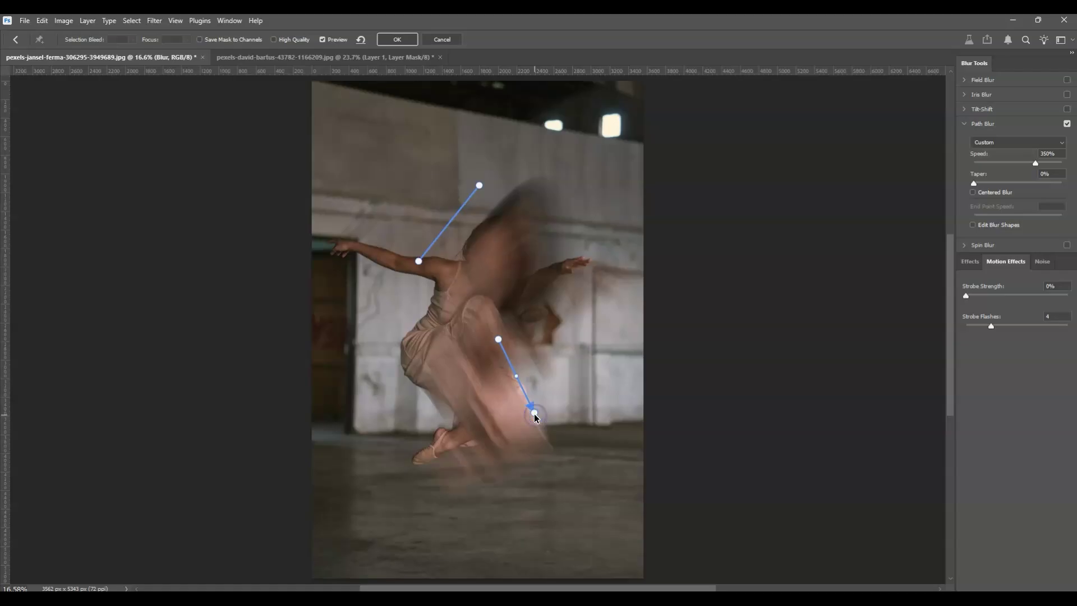
left_click(502, 345)
mouse_move(519, 373)
left_mouse_down()
mouse_move(524, 356)
mouse_move(525, 367)
left_mouse_up()
left_click_drag(534, 412, 526, 467)
left_click_drag(525, 366, 508, 373)
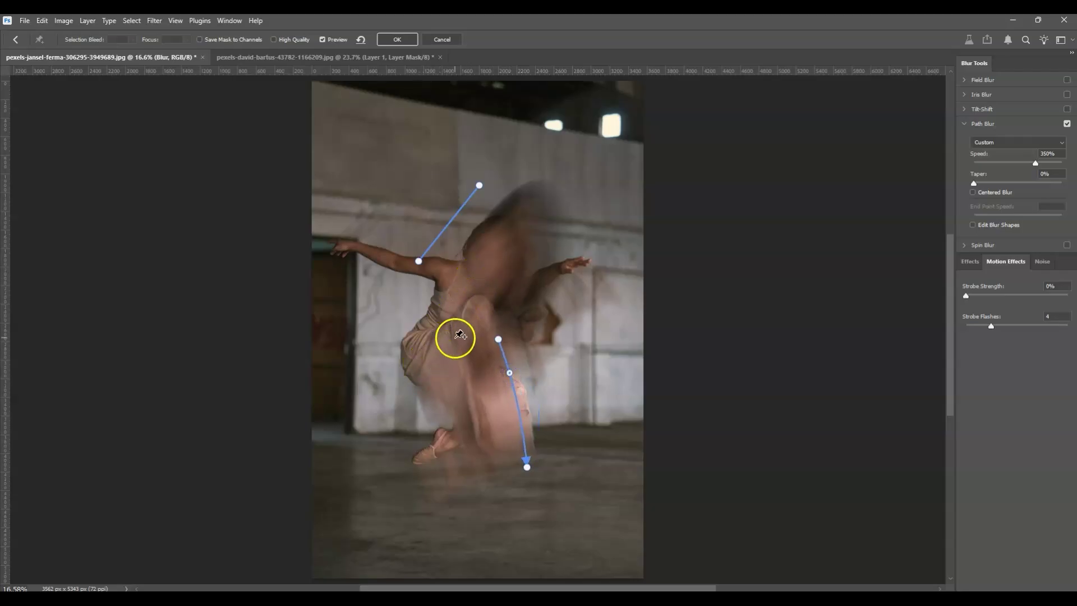
Step: Add a third blur path from the dancer's lower foot up behind her back, curving it outward and extending both ends
left_click(446, 448)
left_click(382, 394)
left_click(382, 394)
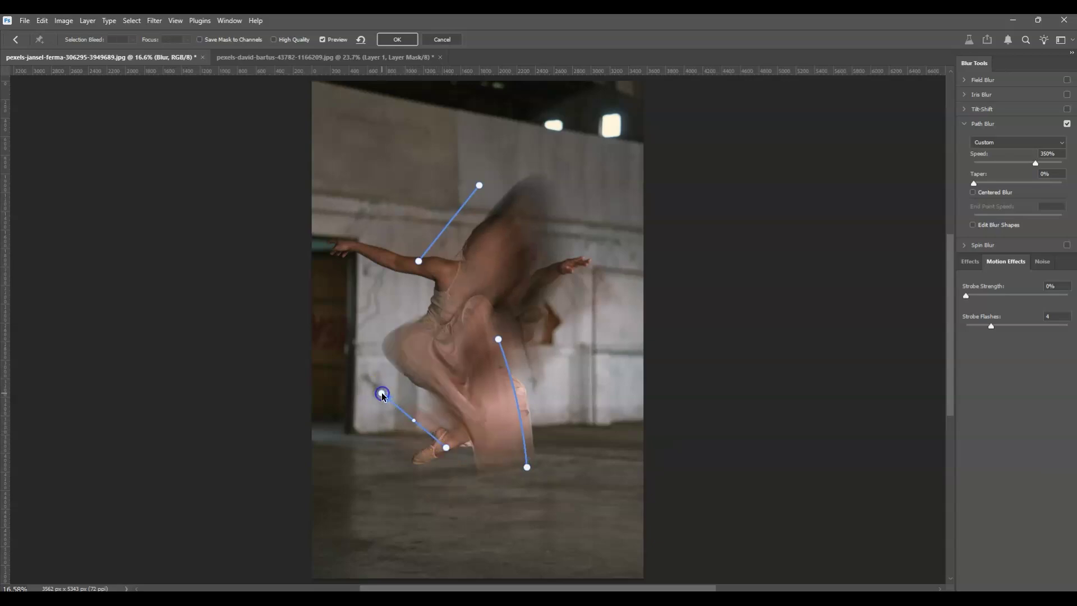
left_click_drag(382, 394, 362, 371)
left_click(449, 429)
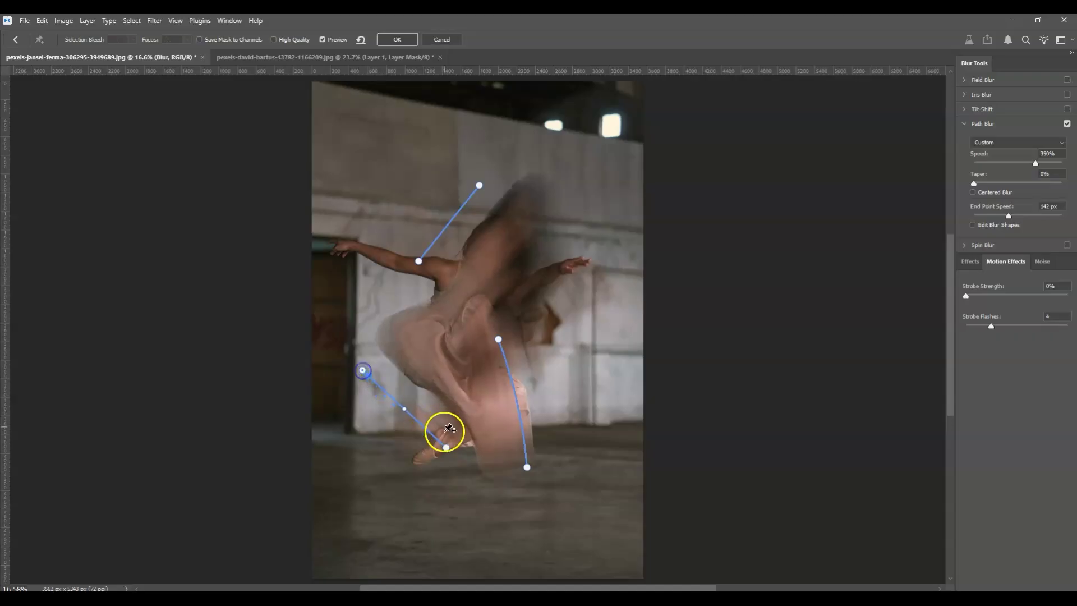
left_click_drag(418, 422, 391, 414)
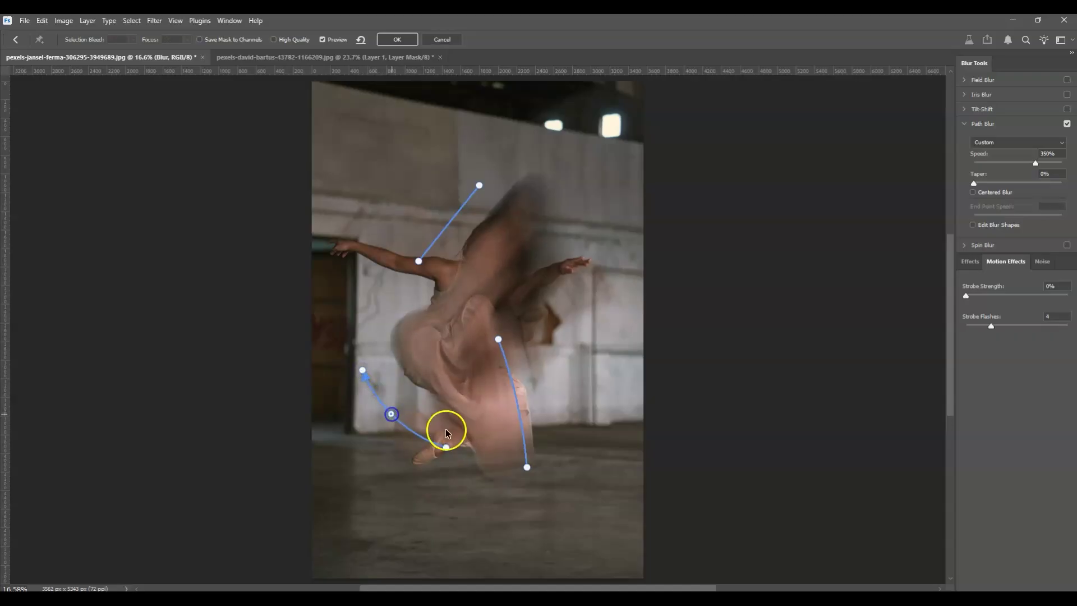
left_click_drag(447, 449, 450, 452)
left_click_drag(363, 371, 356, 367)
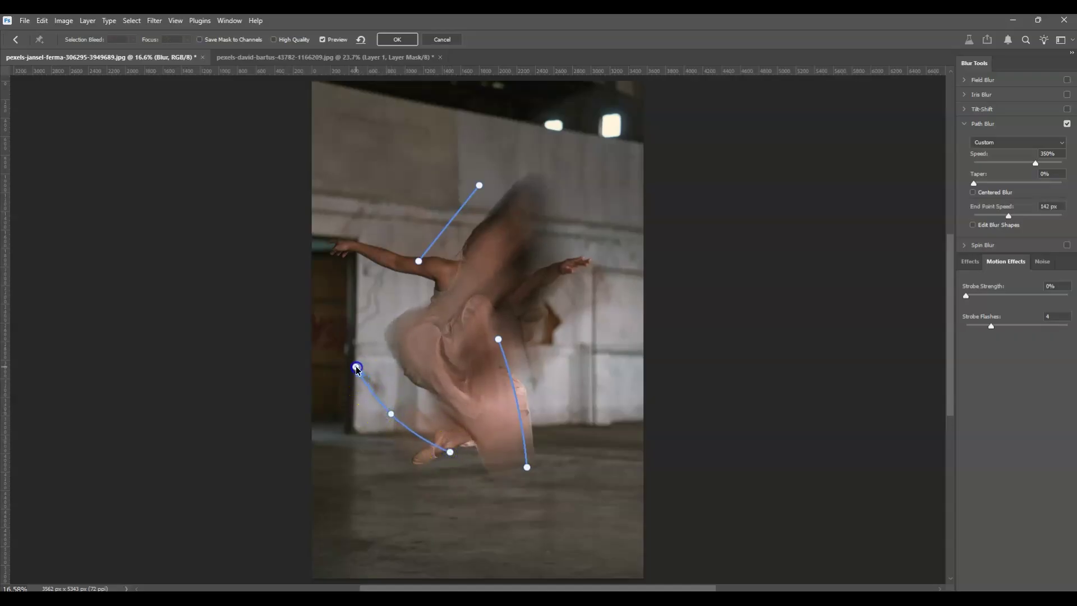
Step: Add a fourth diagonal blur path from below the dancer's head toward the upper wall with end point speed 384 px, and apply the filter
left_click_drag(505, 279, 586, 173)
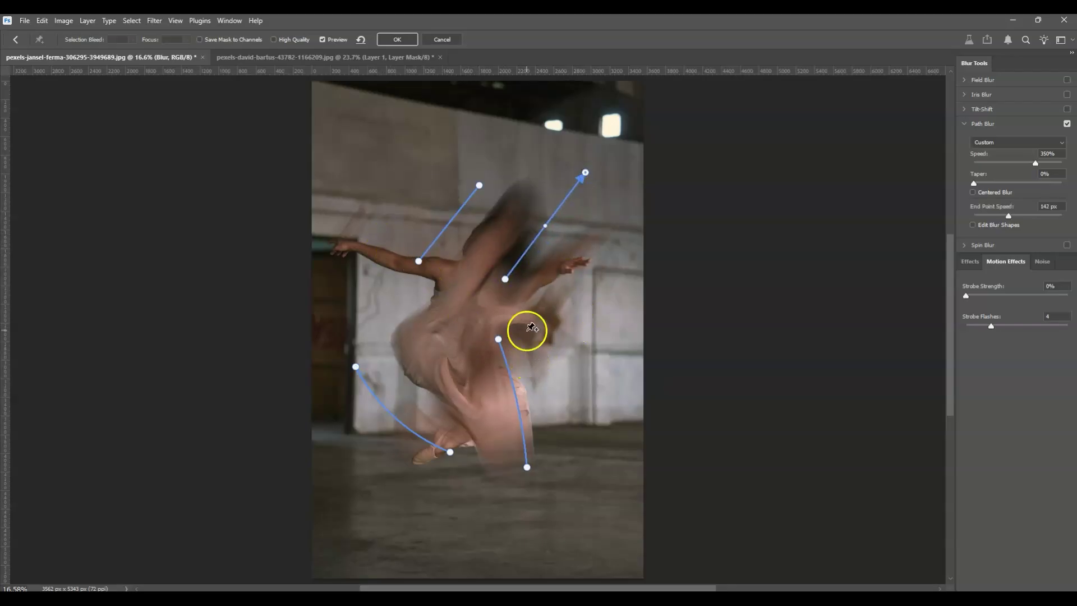
left_click_drag(487, 285, 1002, 163)
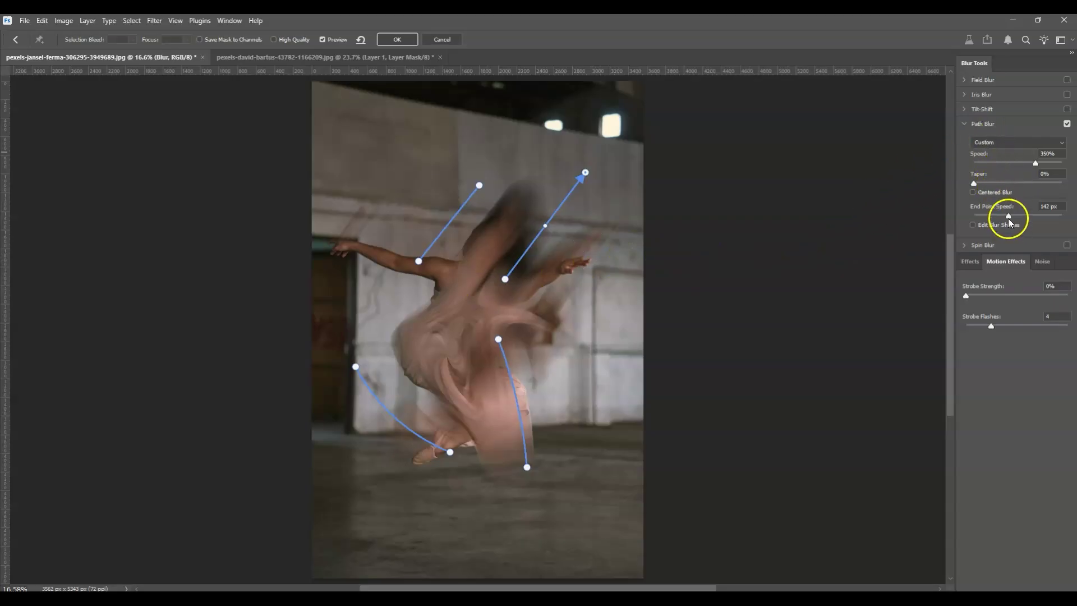
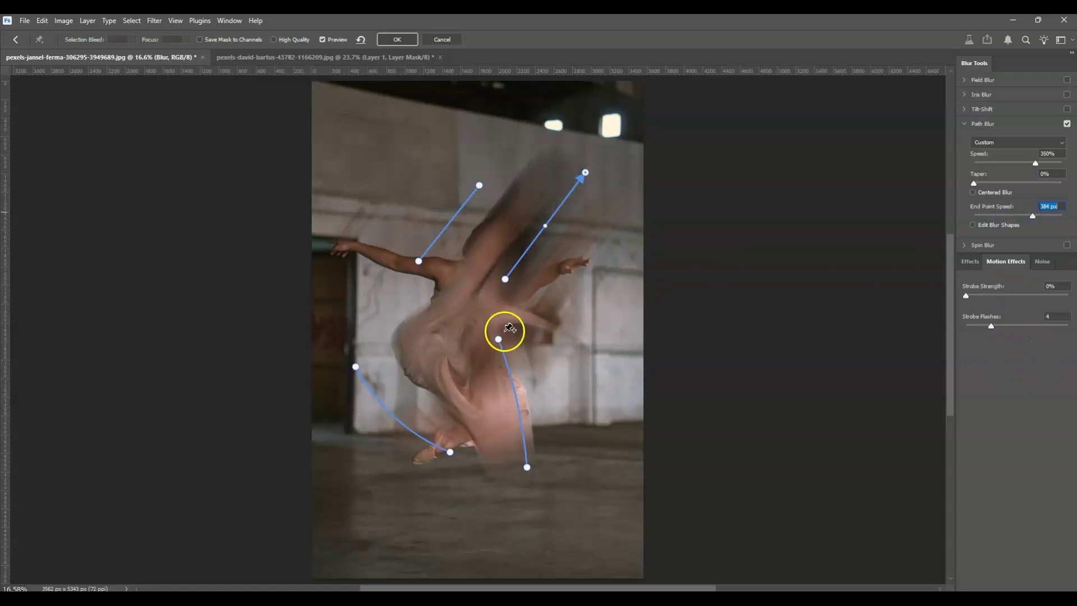
left_click(396, 39)
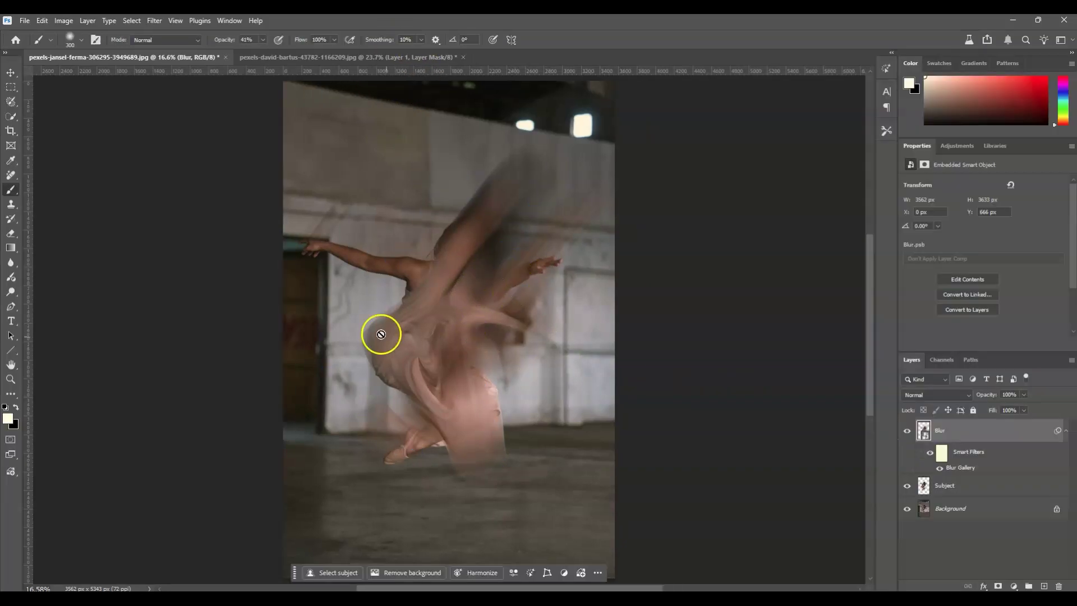
left_click(979, 439)
left_click(991, 498)
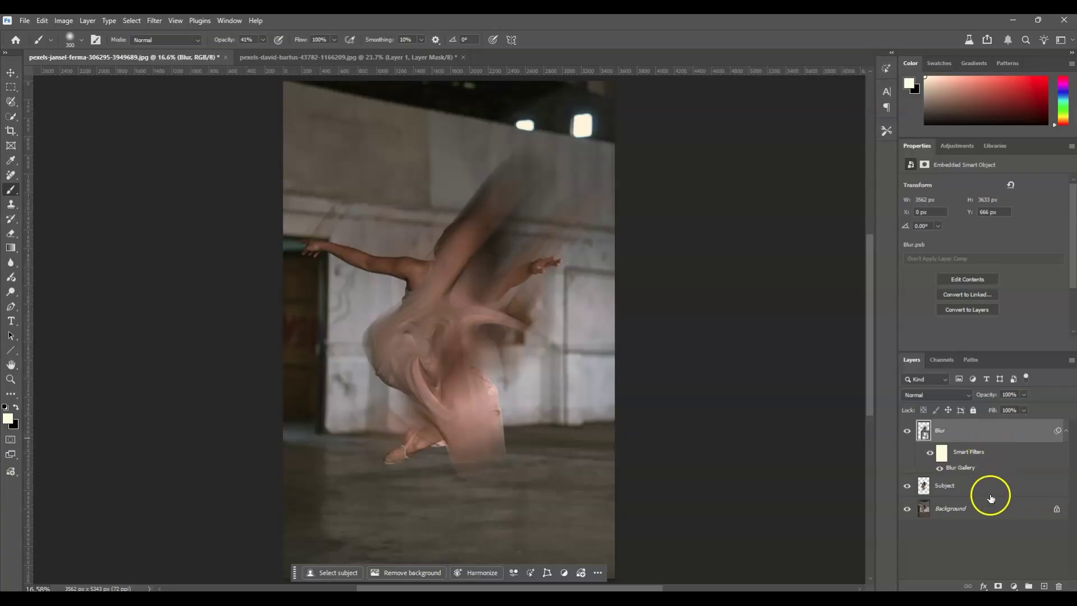
Step: Add a layer mask to the Blur layer and set the Soft Round brush's opacity to 40%
left_click(999, 586)
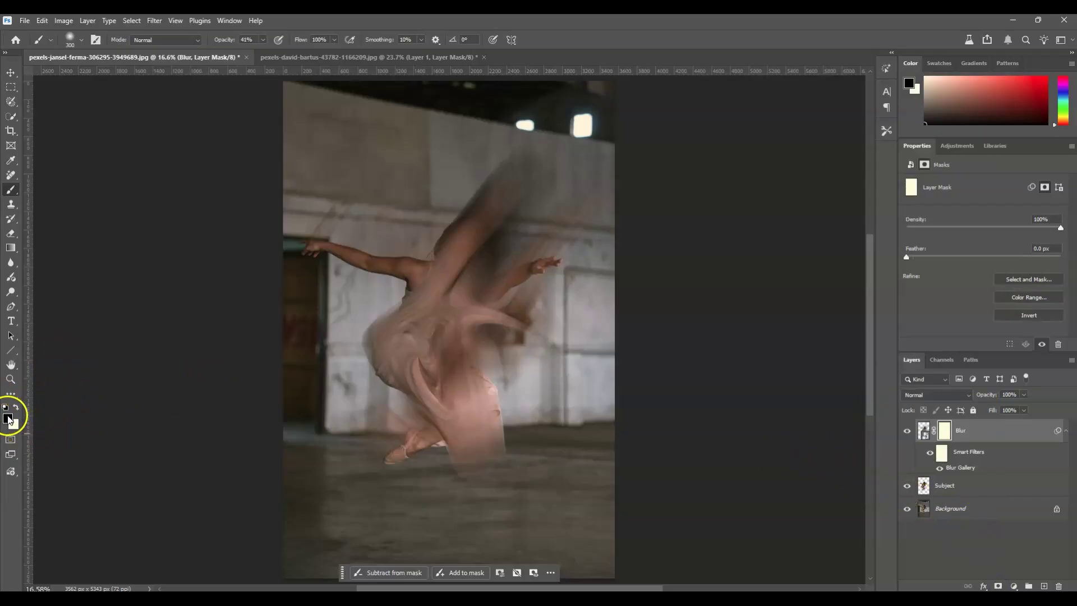
left_click(81, 40)
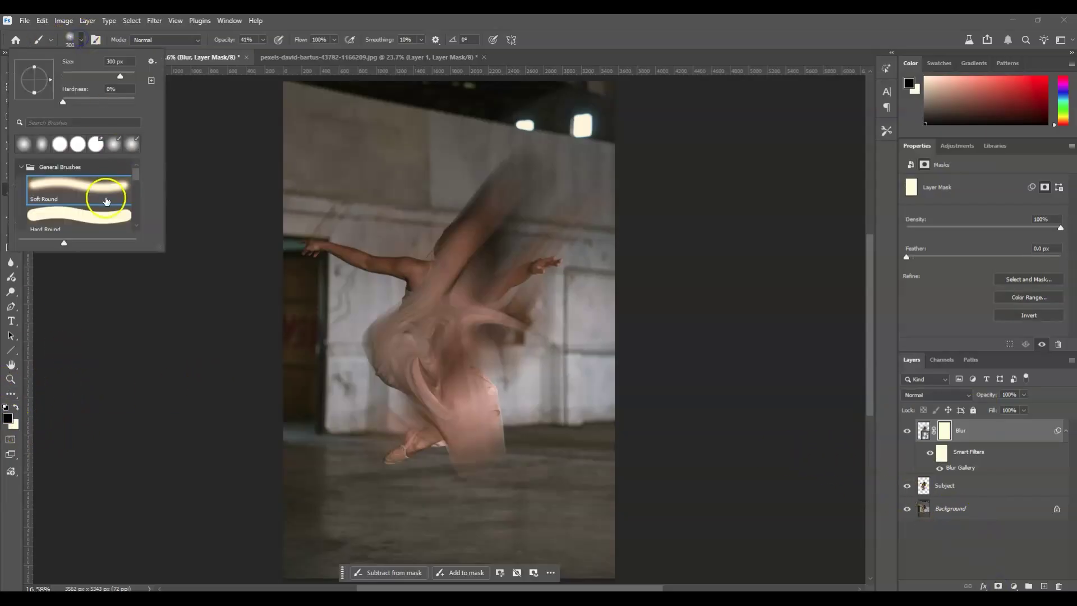
left_click(299, 24)
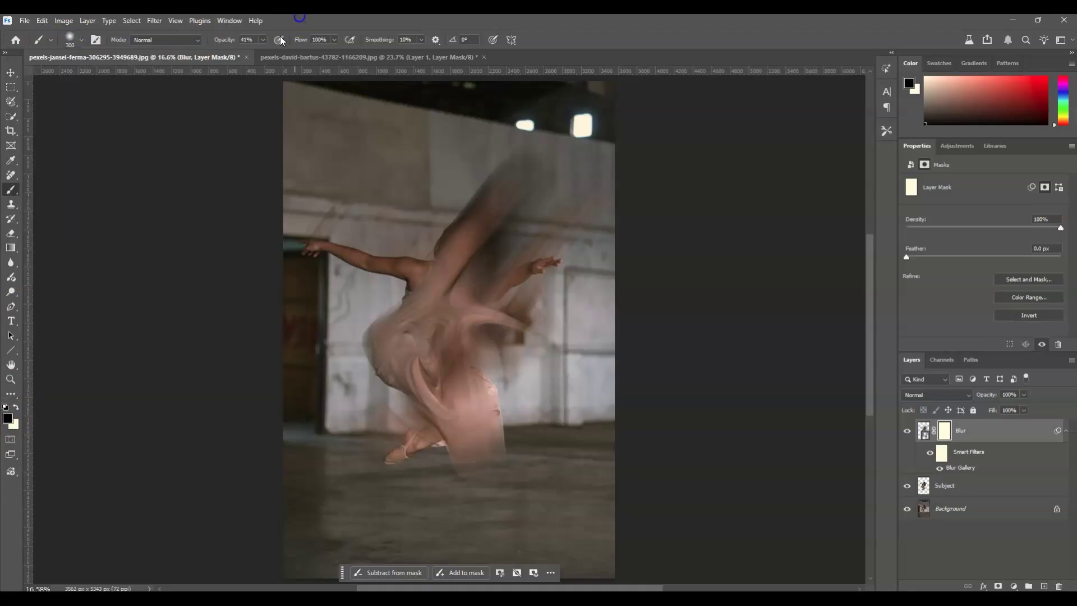
left_click(246, 39)
Step: Paint black on the Blur layer's mask over the dancer's face, hair, torso and upper dress, reducing the brush to 300 px
left_click_drag(462, 251, 440, 287)
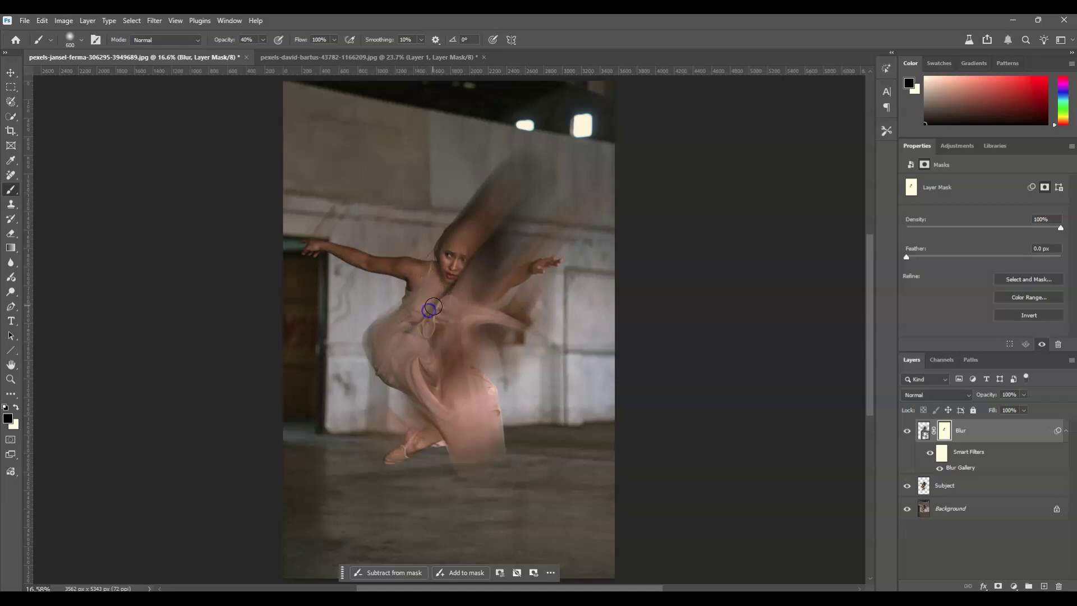
mouse_move(416, 328)
left_mouse_down()
mouse_move(442, 305)
mouse_move(434, 341)
mouse_move(515, 315)
mouse_move(460, 329)
mouse_move(499, 318)
mouse_move(437, 362)
mouse_move(478, 299)
mouse_move(448, 301)
mouse_move(461, 236)
mouse_move(439, 275)
mouse_move(446, 296)
mouse_move(469, 300)
mouse_move(493, 269)
mouse_move(413, 391)
mouse_move(425, 424)
mouse_move(490, 294)
mouse_move(452, 243)
left_mouse_up()
key("bracketleft")
key("bracketleft")
key("bracketleft")
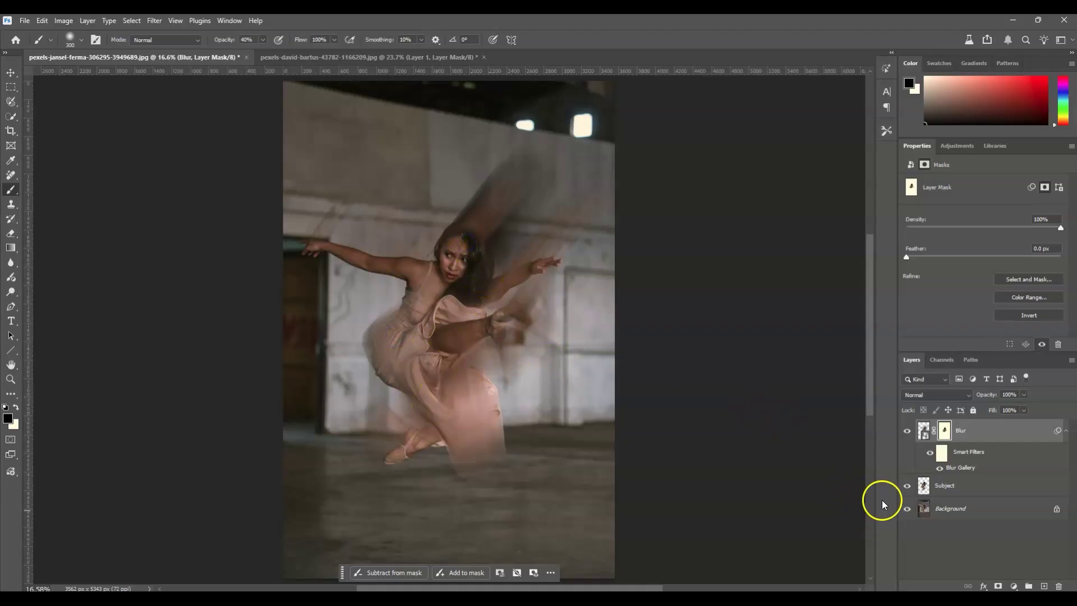
Step: Duplicate the Blur layer as "clored blur" and place the copy directly below the Subject layer
left_click(961, 527)
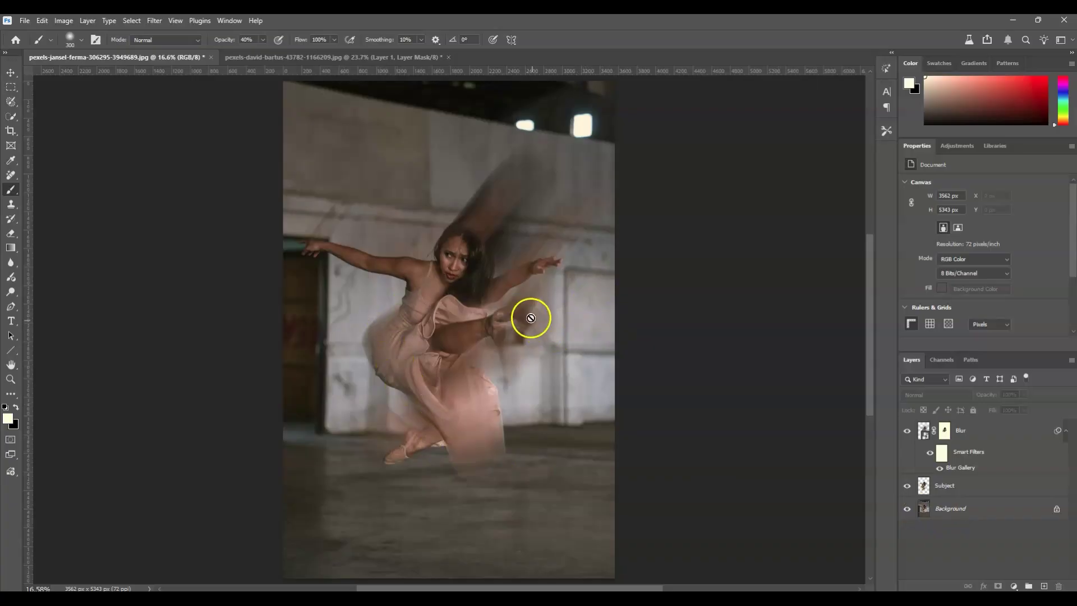
left_click(996, 441)
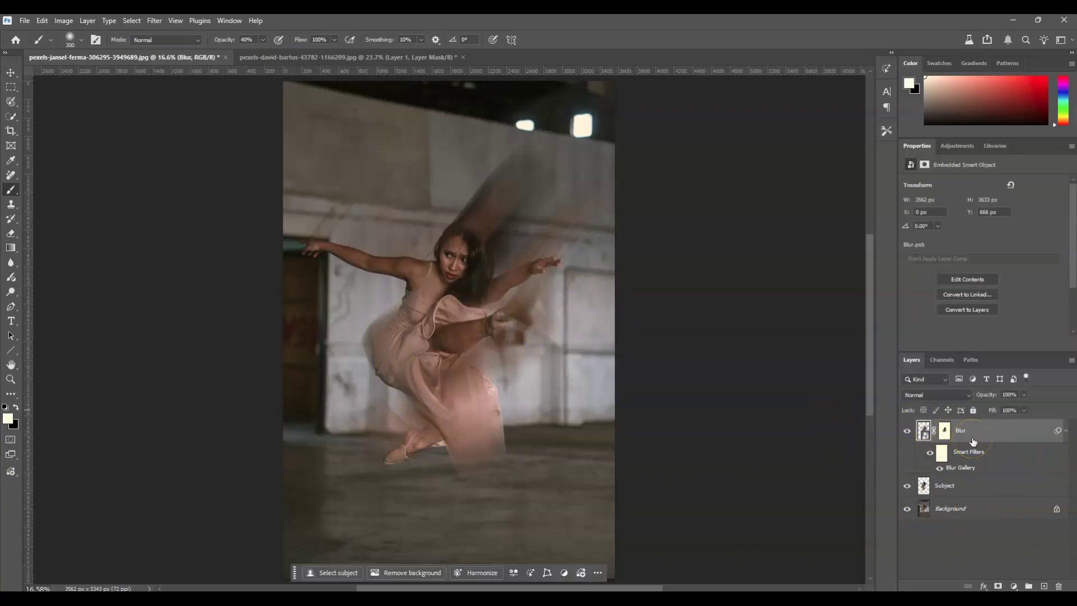
key("ctrl+j")
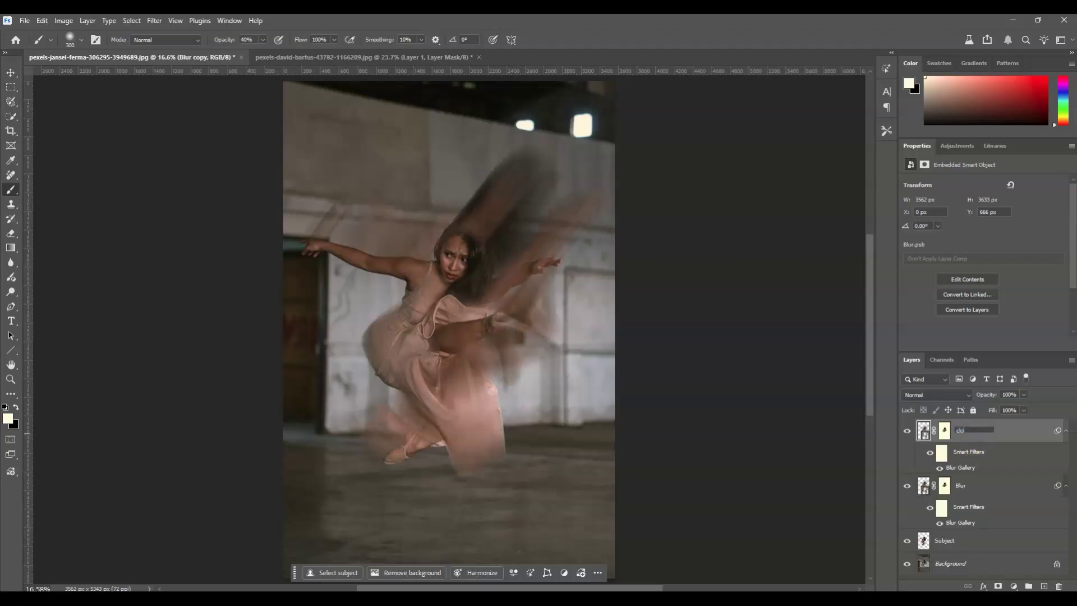
left_click(1001, 437)
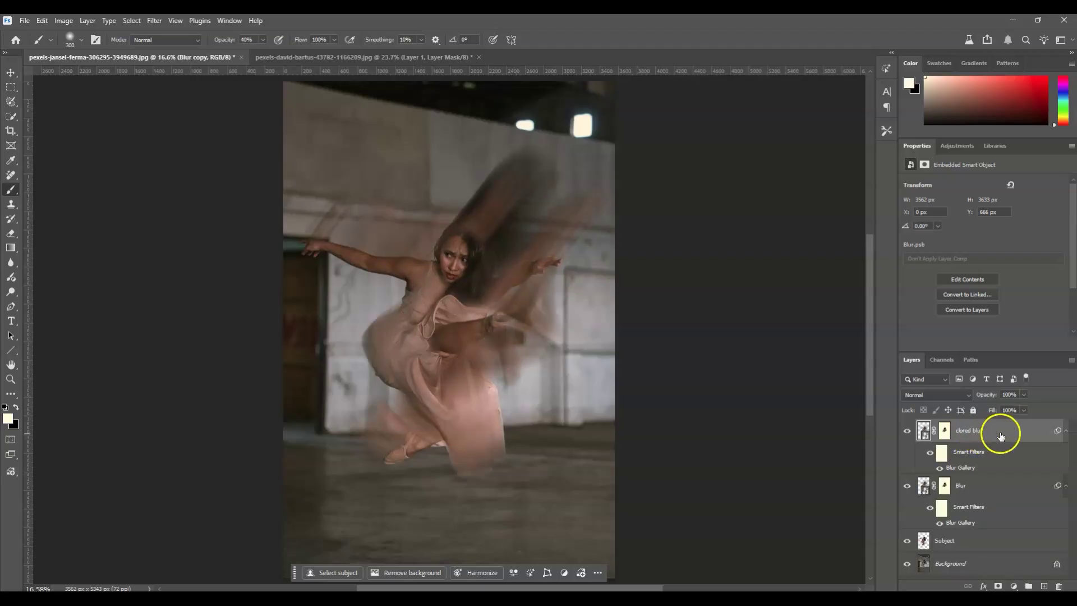
left_click_drag(982, 434, 988, 548)
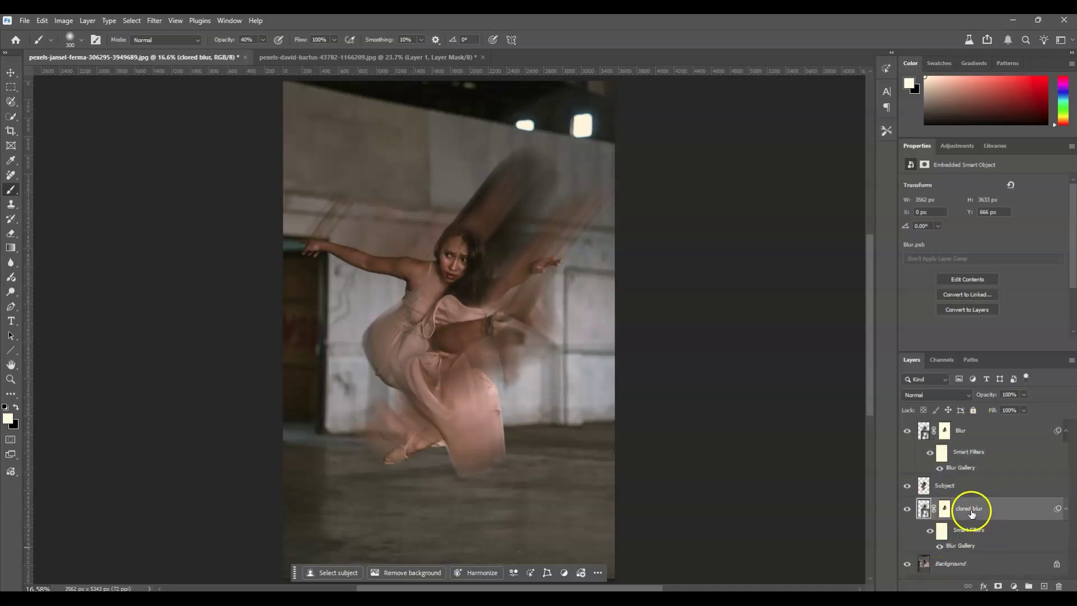
Step: Add a Gradient Map adjustment layer directly above the "clored blur" layer
left_click(958, 487)
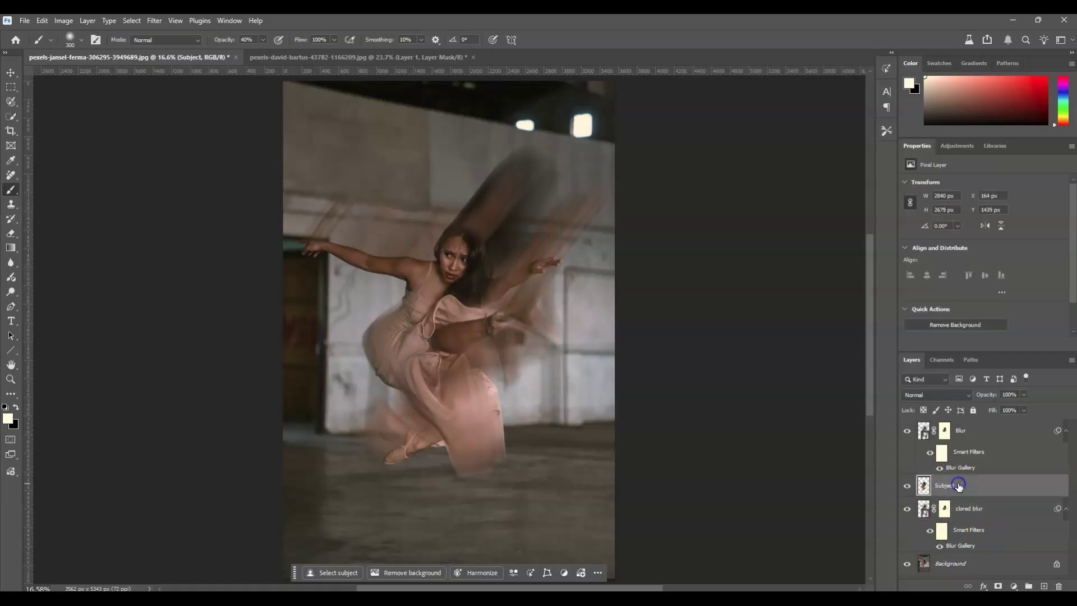
left_click(981, 513)
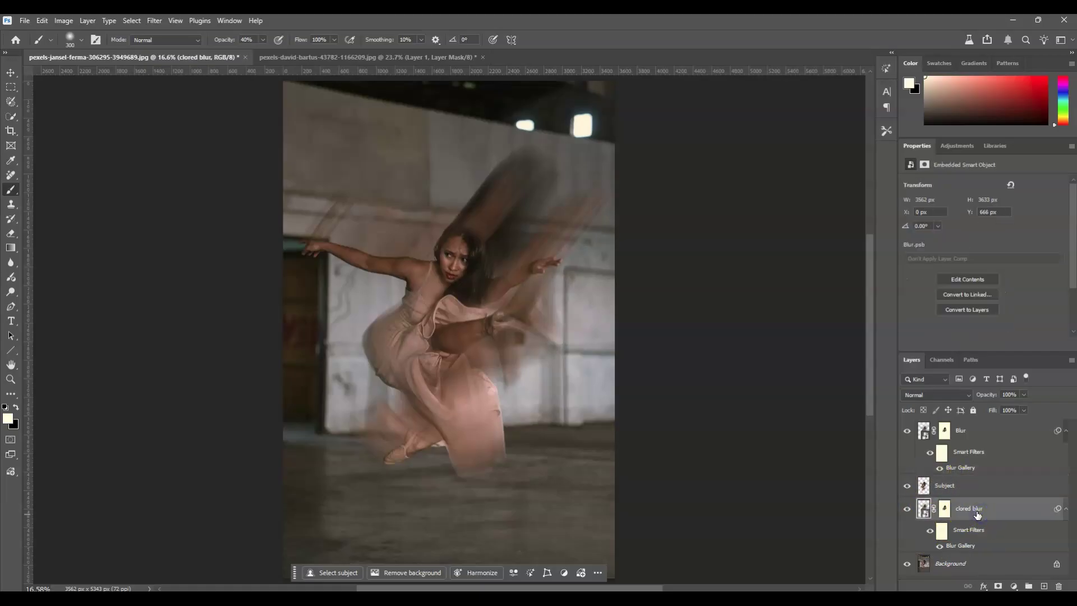
left_click(977, 514)
left_click(1014, 586)
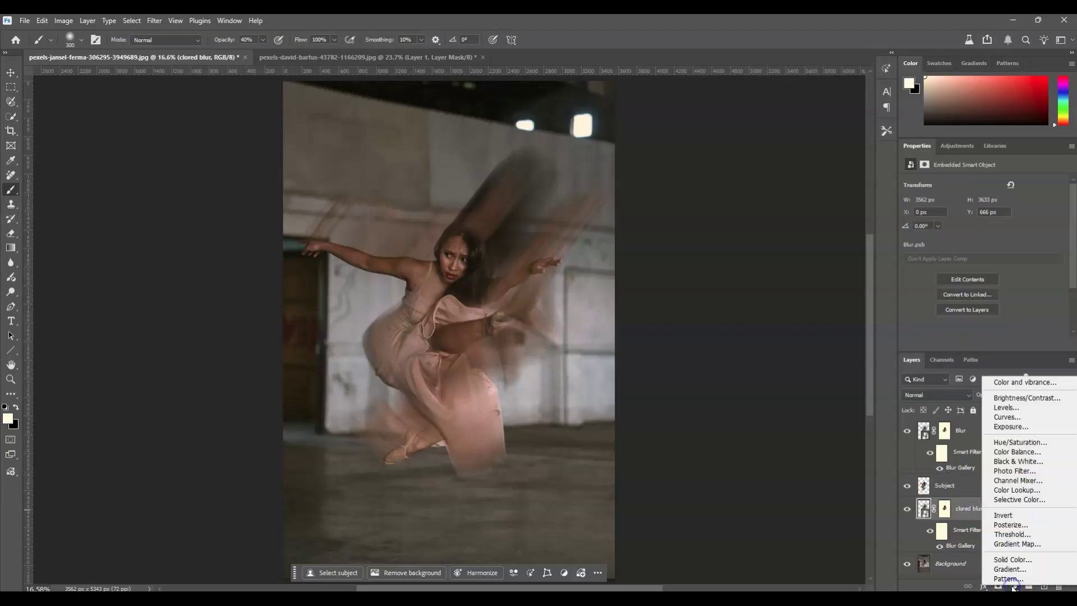
left_click(1018, 544)
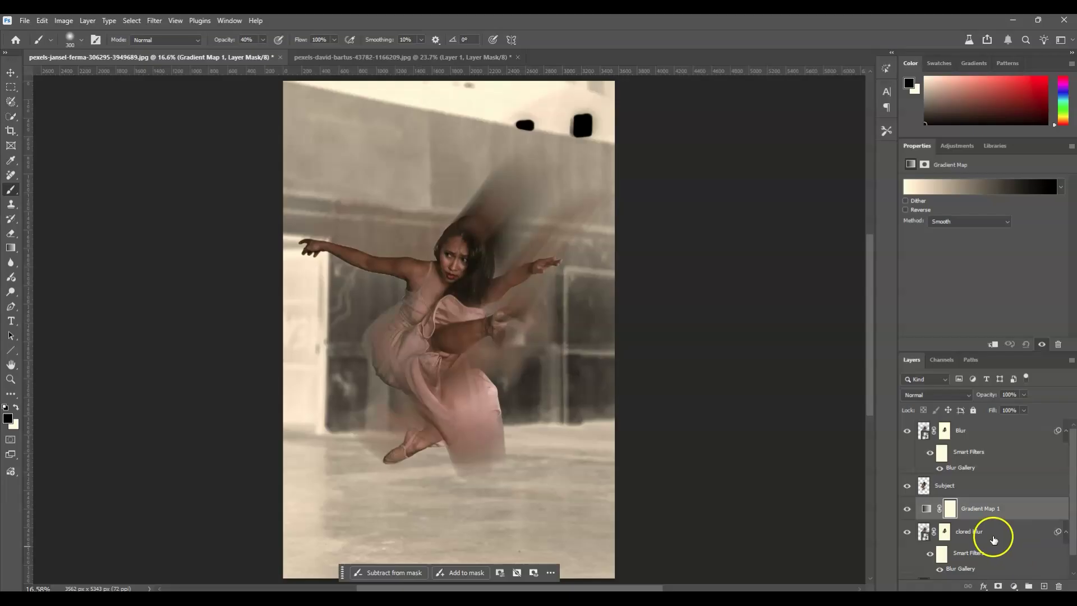
Step: Clip the Gradient Map adjustment to the "clored blur" layer with a clipping mask
left_click(979, 510)
key("x")
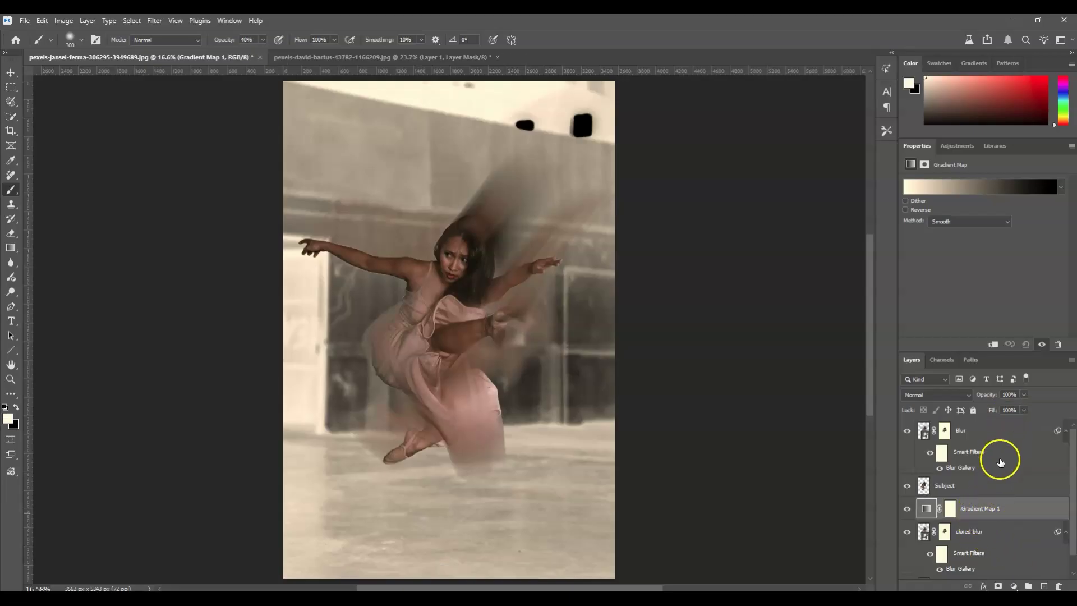
right_click(994, 504)
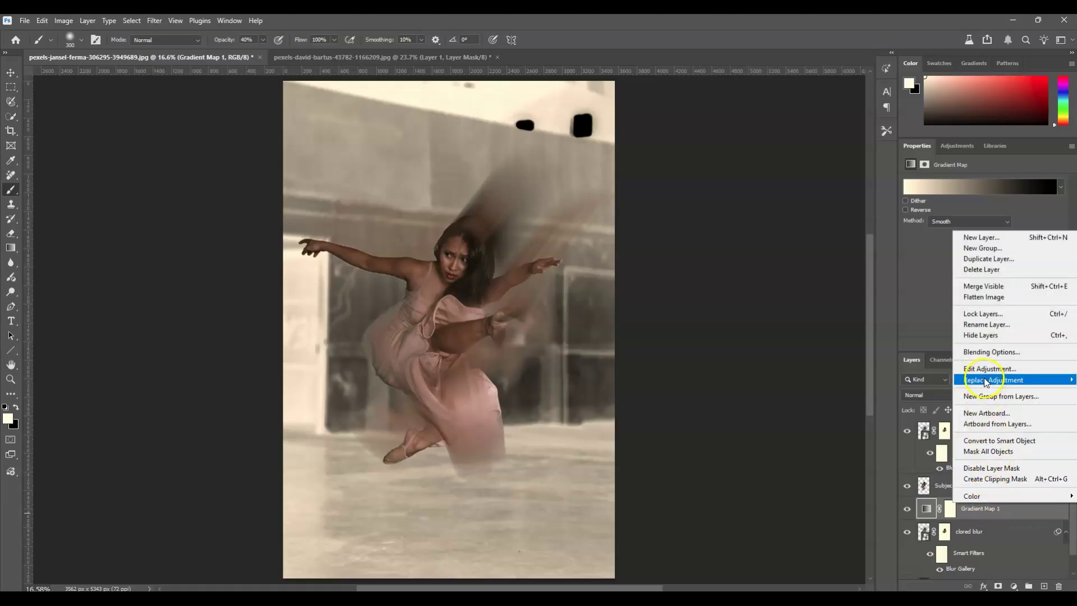
mouse_move(991, 381)
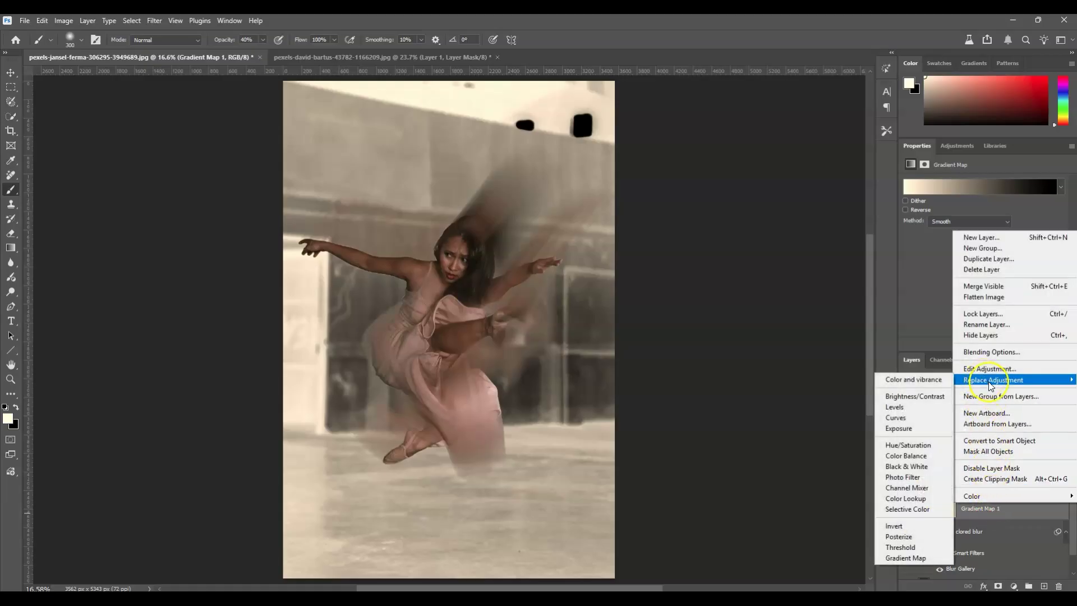
left_click(1008, 479)
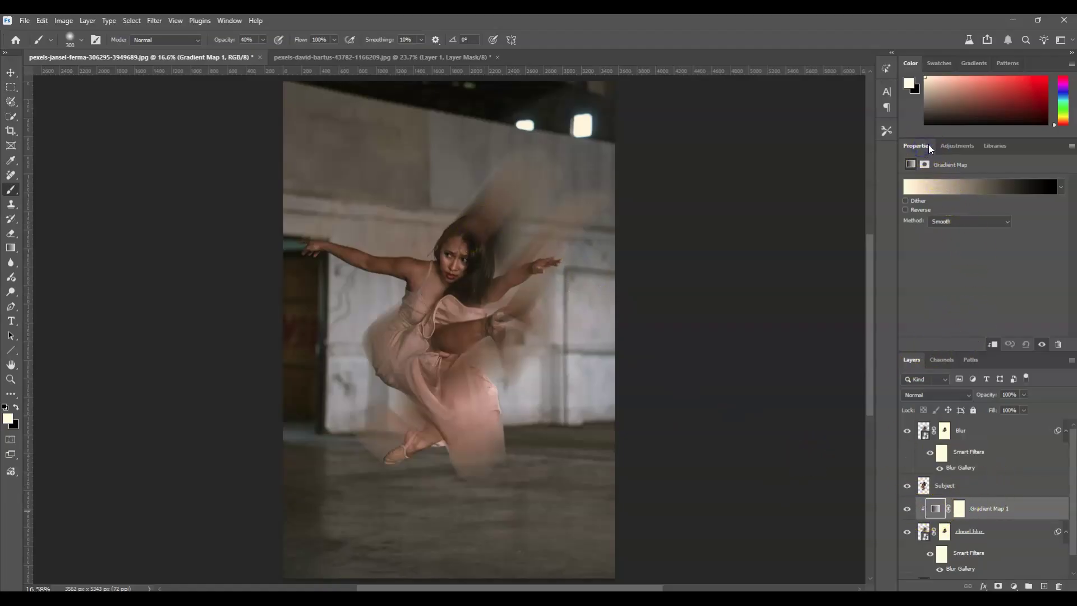
Step: Open the Gradient Map's gradient for editing and move the editor window slightly higher over the canvas
left_click(963, 187)
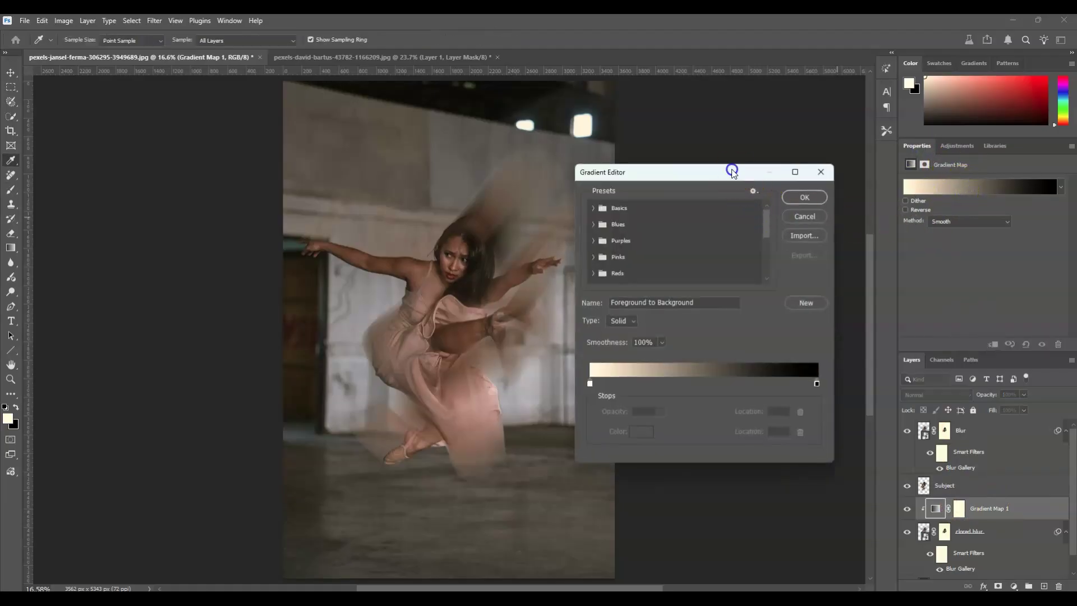
left_click_drag(732, 170, 711, 152)
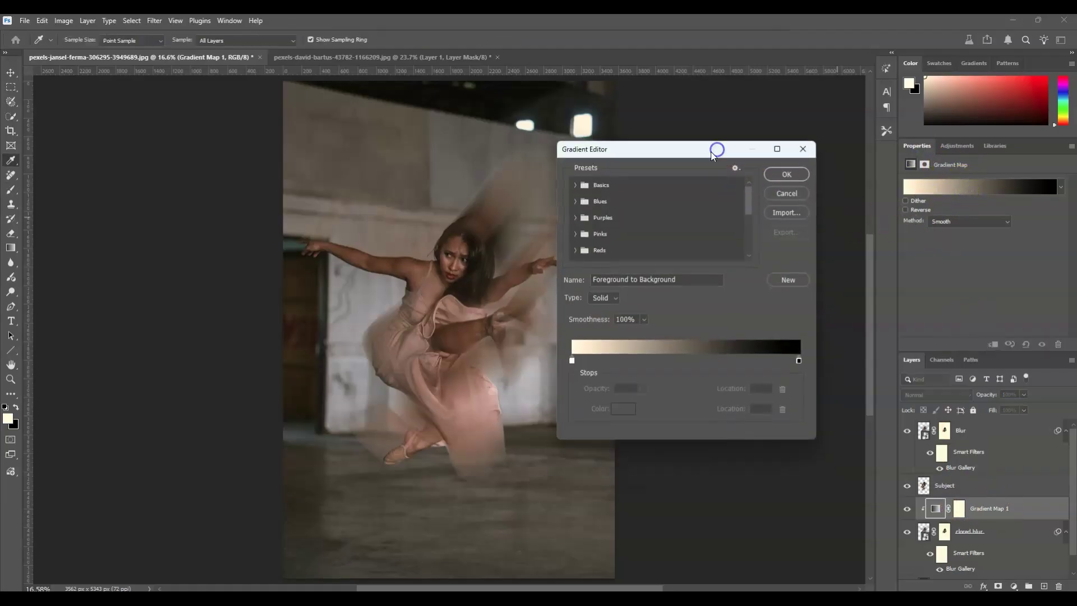
Step: Try the Blue_22 and Blue_24 gradient presets from the Blues group on the colored blur
left_click(574, 202)
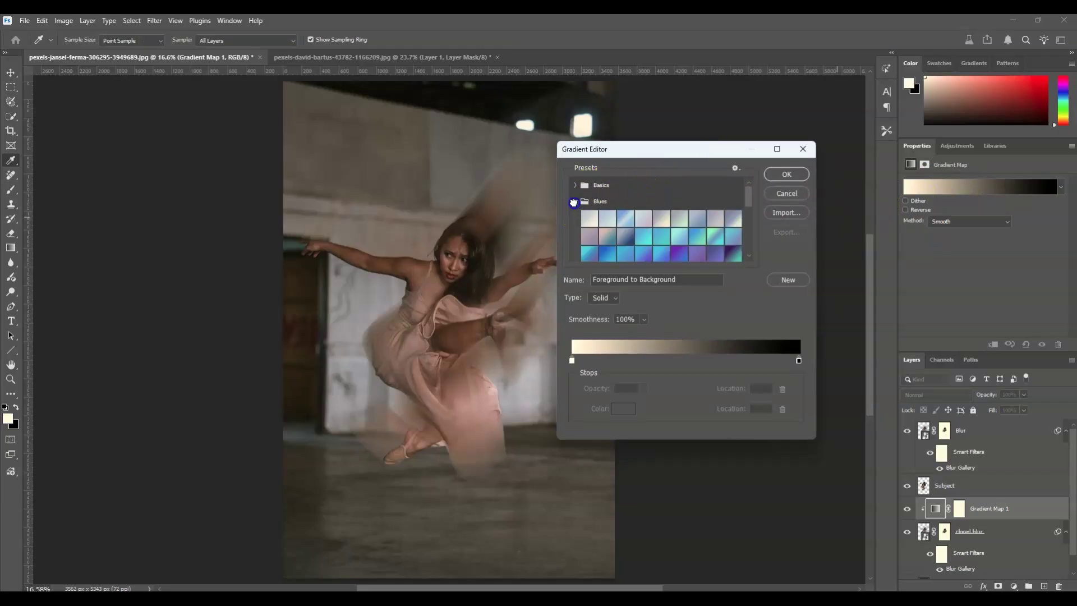
left_click(573, 202)
left_click(576, 203)
left_click(648, 256)
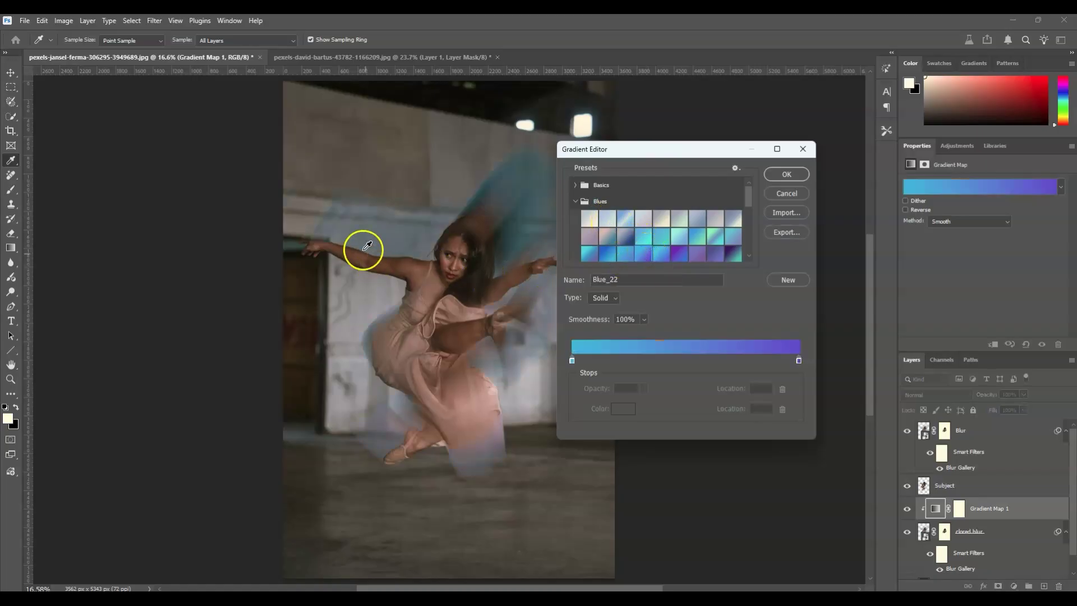
scroll(675, 238, "down", 1)
left_click(679, 243)
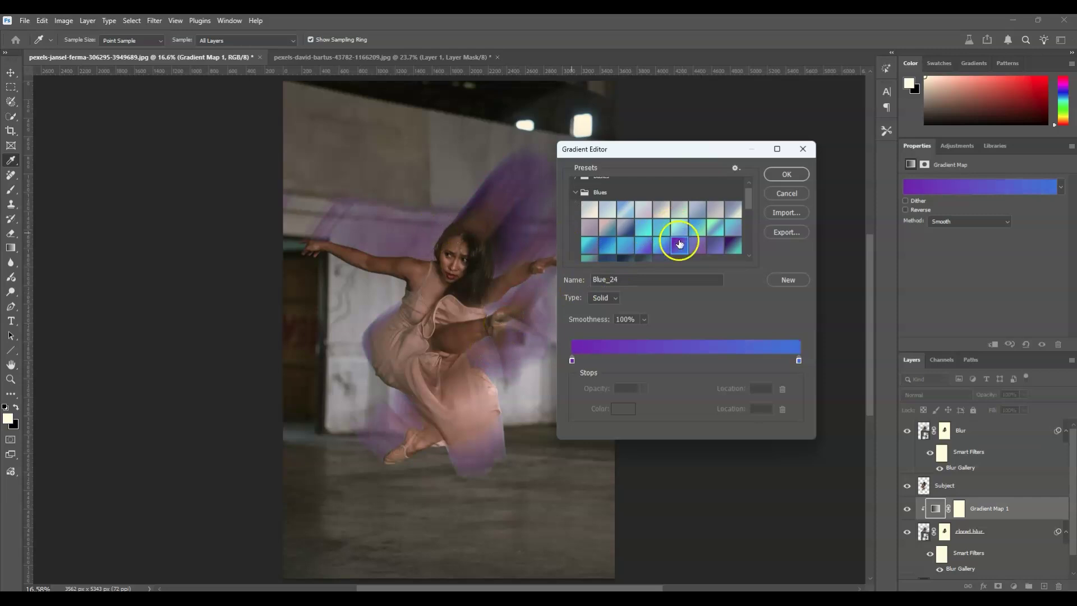
scroll(637, 221, "down", 1)
left_click(574, 185)
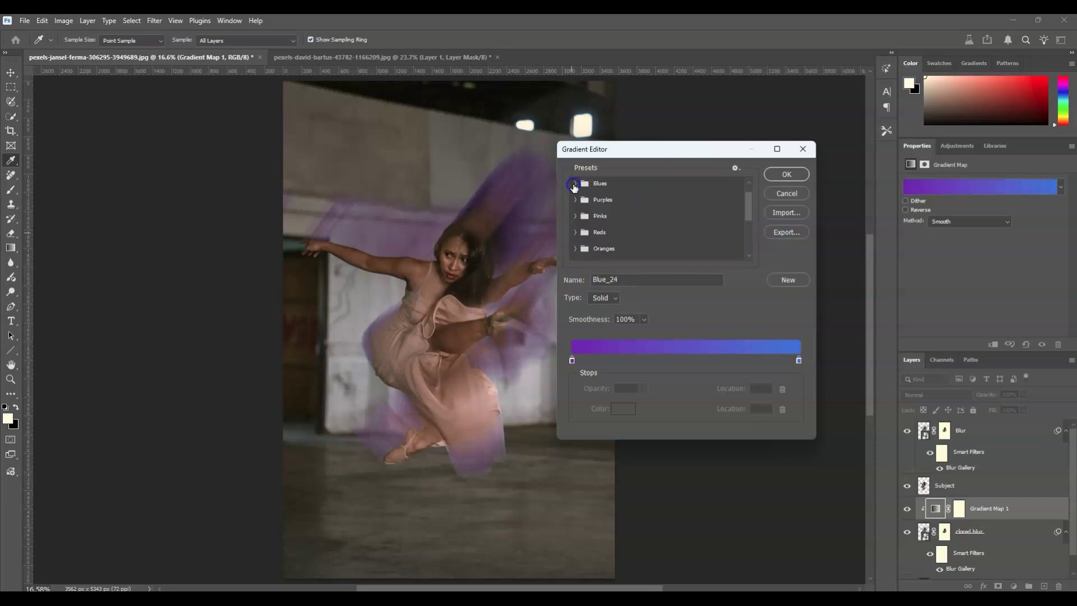
Step: Try Pink_13 from the Pinks presets, then apply the Pink_15 preset to the Gradient Map
left_click(575, 216)
left_click(644, 251)
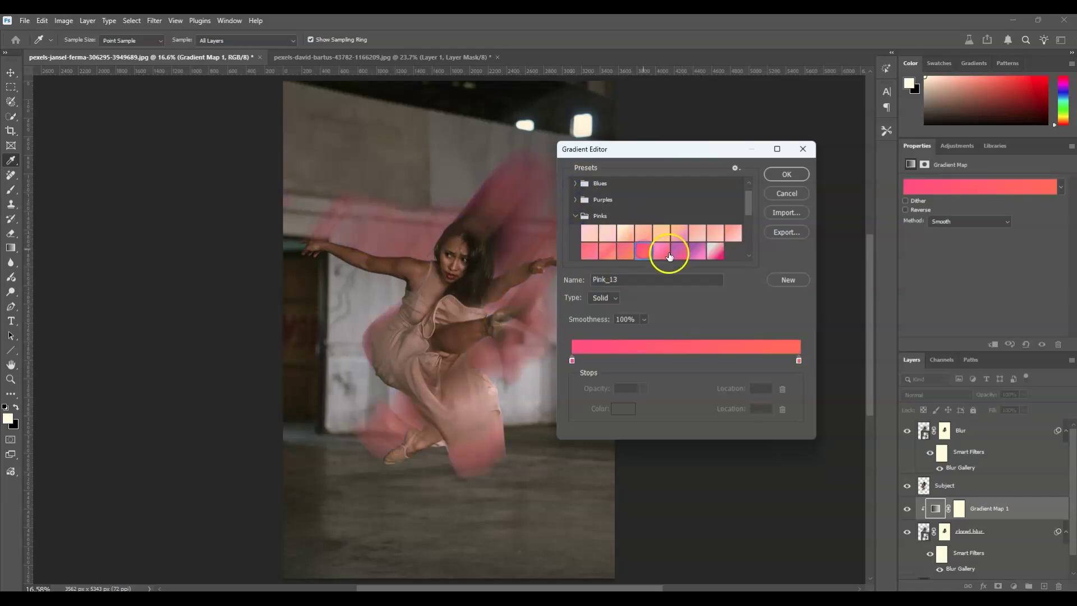
left_click(681, 254)
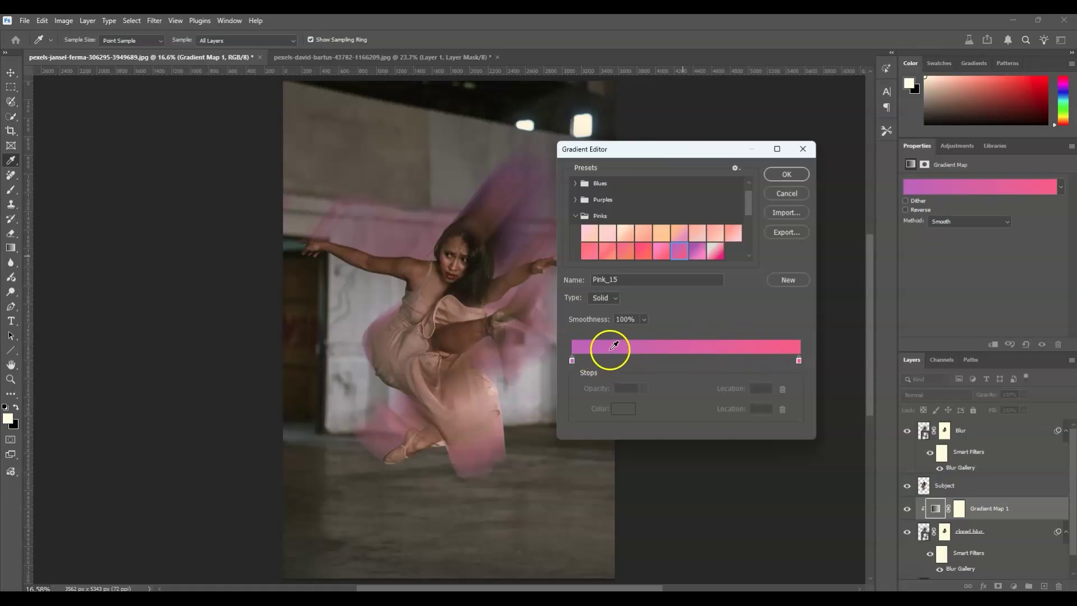
Step: Change the gradient's starting color stop to a deep purple, #8d00cb
scroll(691, 260, "down", 1)
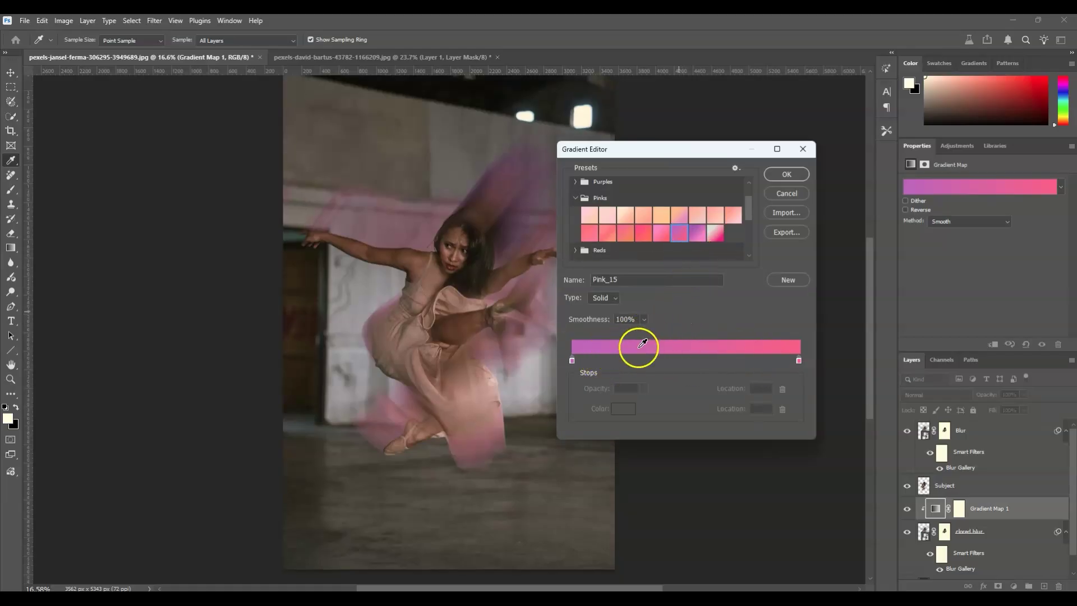
left_click(572, 360)
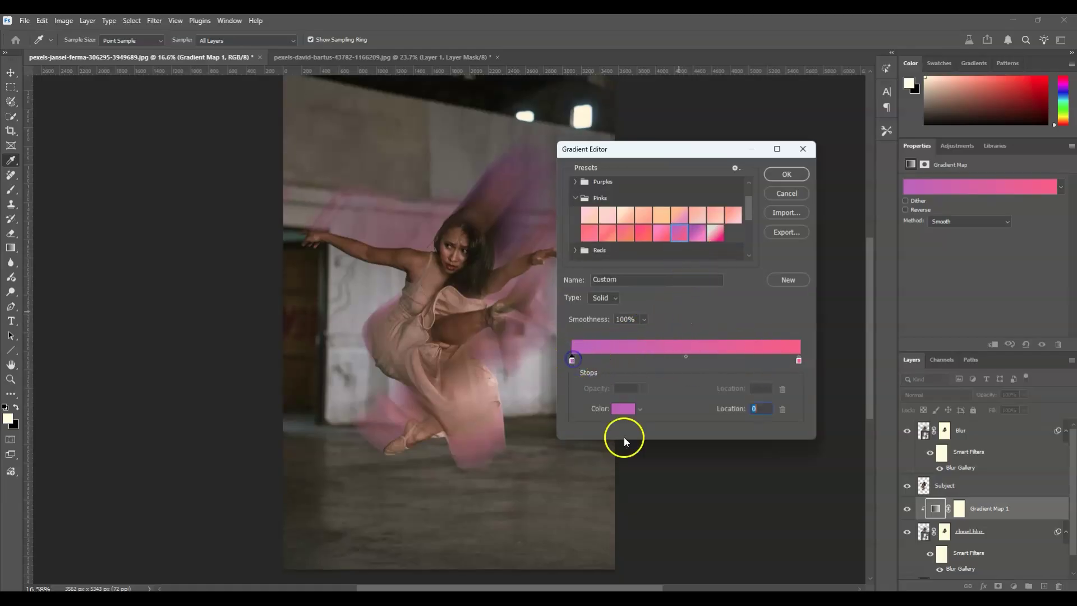
left_click(623, 409)
left_click_drag(780, 331, 826, 242)
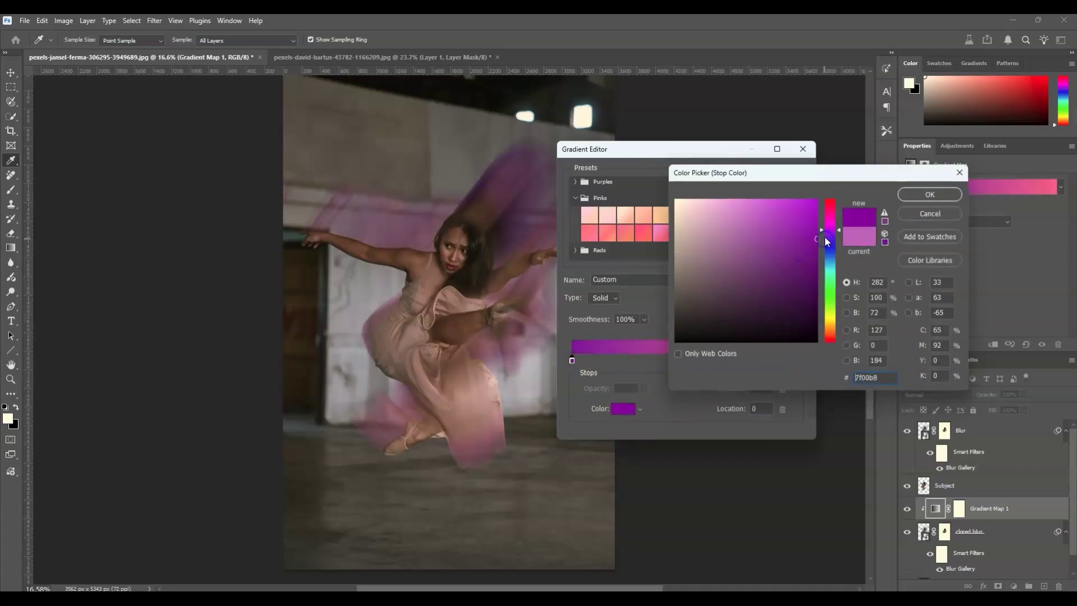
left_click(910, 197)
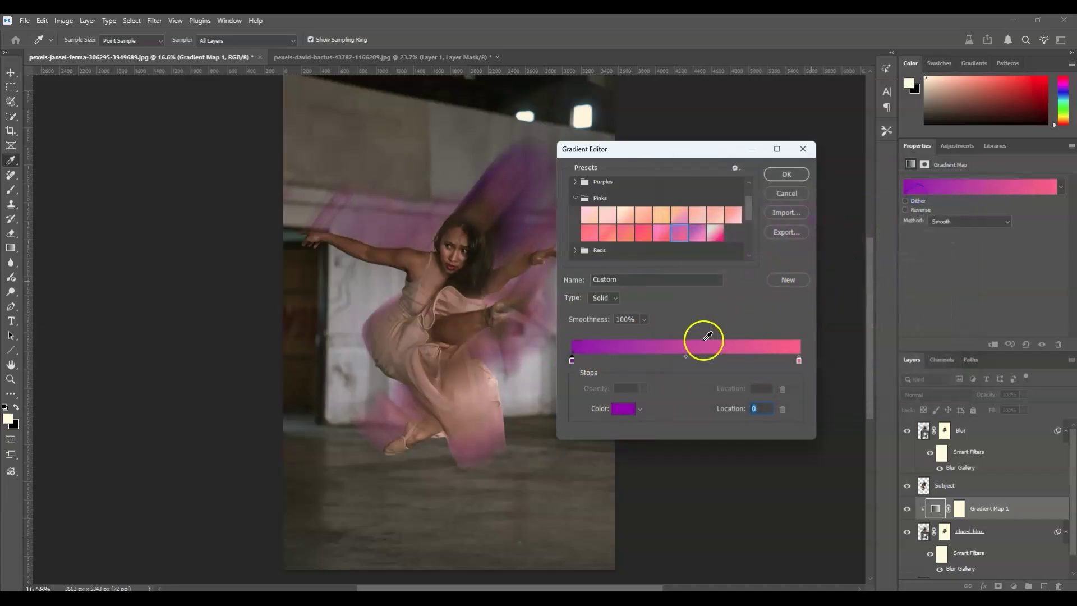
Step: Add a color stop at location 36% of the gradient and set it to bright pink, #ff23d8
left_click(656, 359)
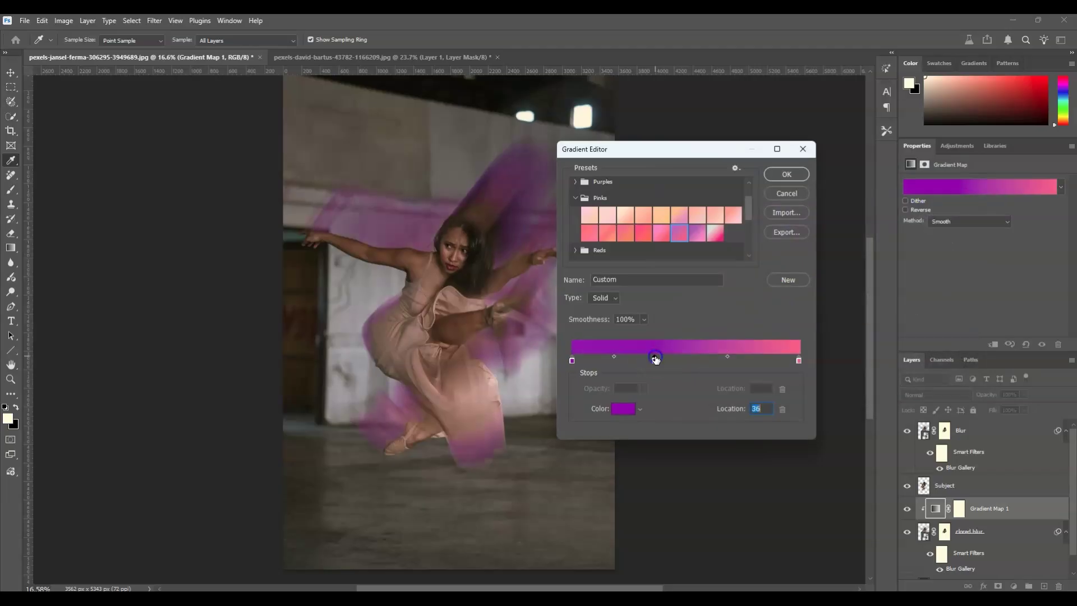
left_click(633, 408)
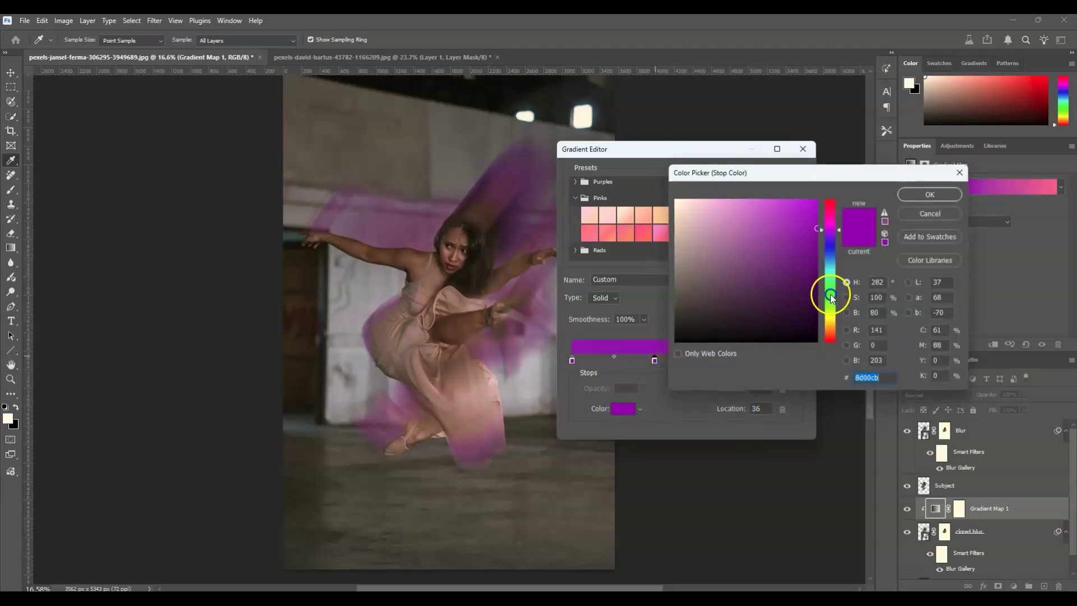
left_click(835, 217)
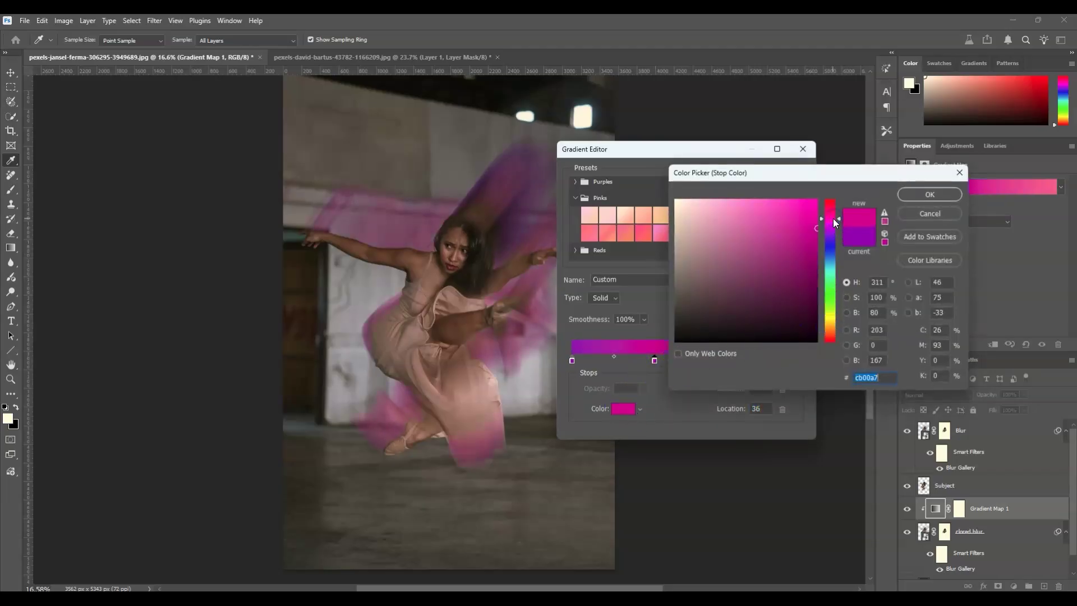
left_click_drag(803, 209, 799, 179)
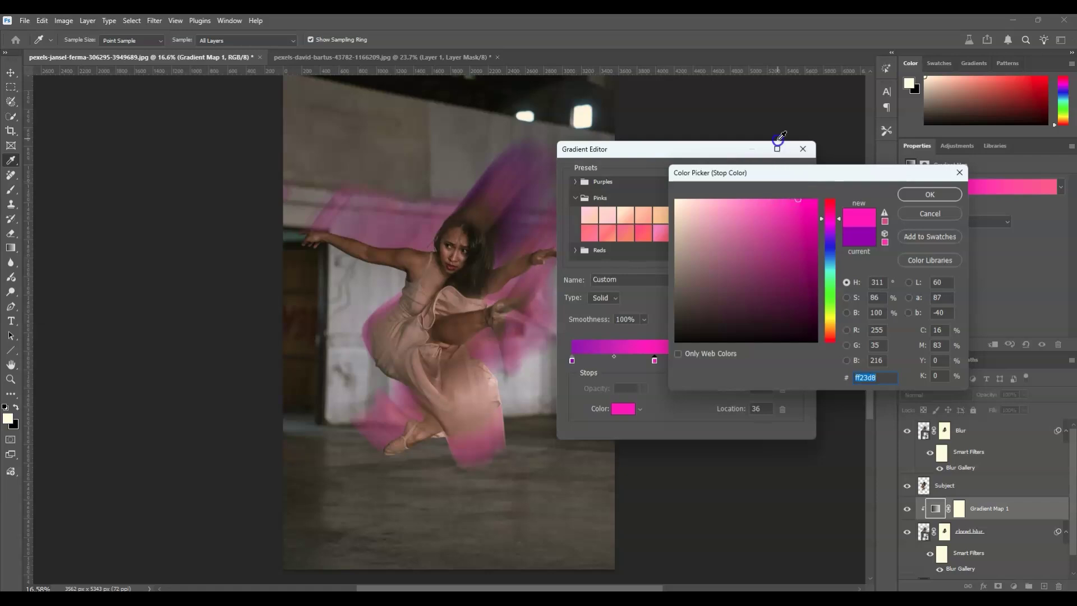
left_click(930, 194)
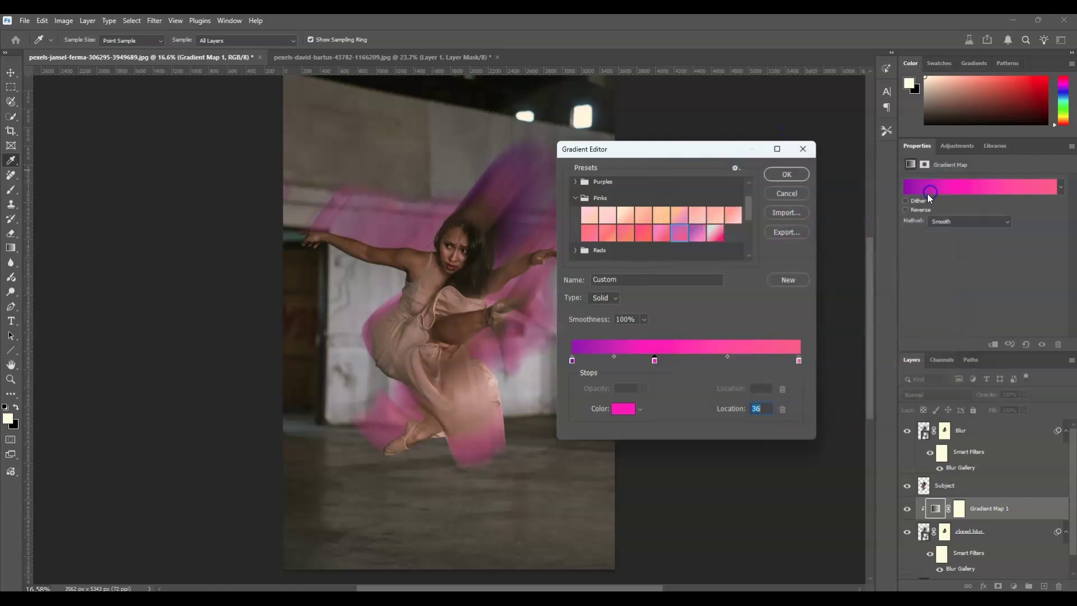
Step: Change the gradient's ending color stop to a very pale pink, #ffe7f1
left_click(800, 362)
left_click(623, 408)
left_click(688, 199)
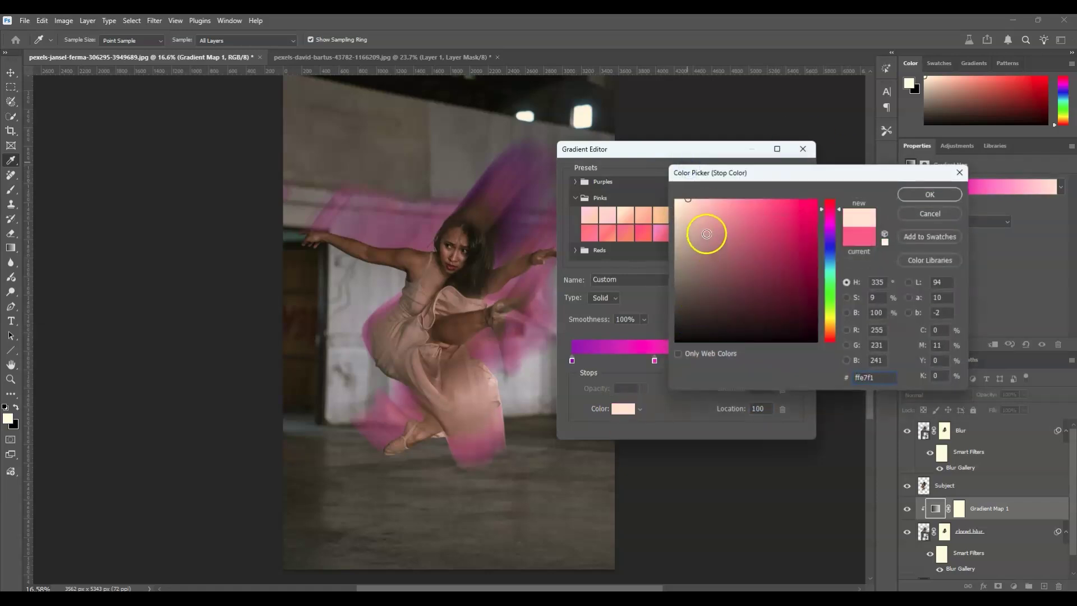
left_click(915, 197)
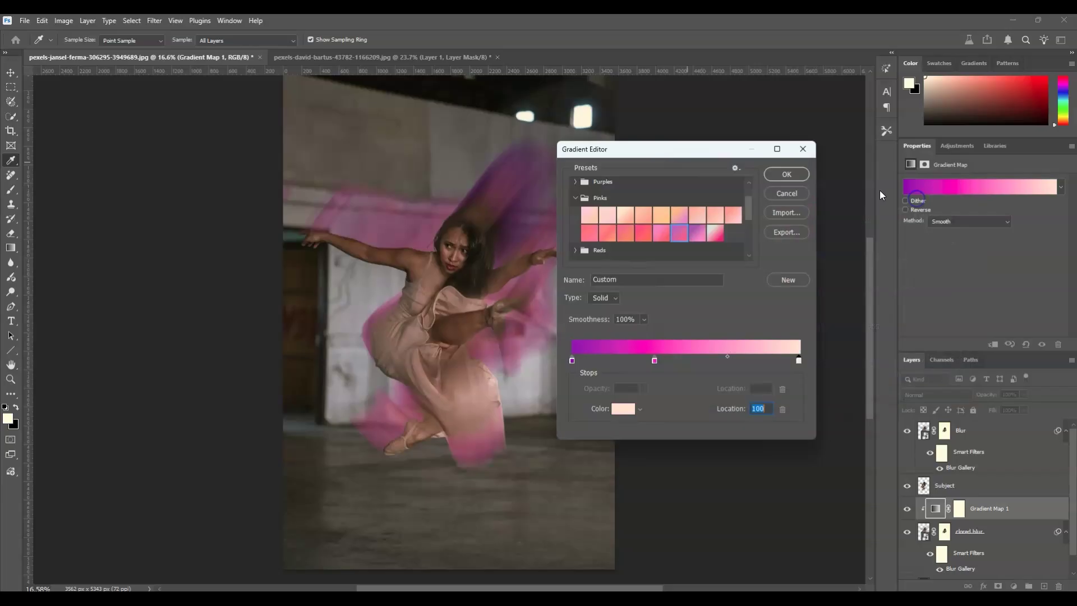
Step: Add a color stop at location 66% of the gradient, set it to bright red, #ff320a, and apply the edited gradient
left_click(722, 362)
left_click(624, 409)
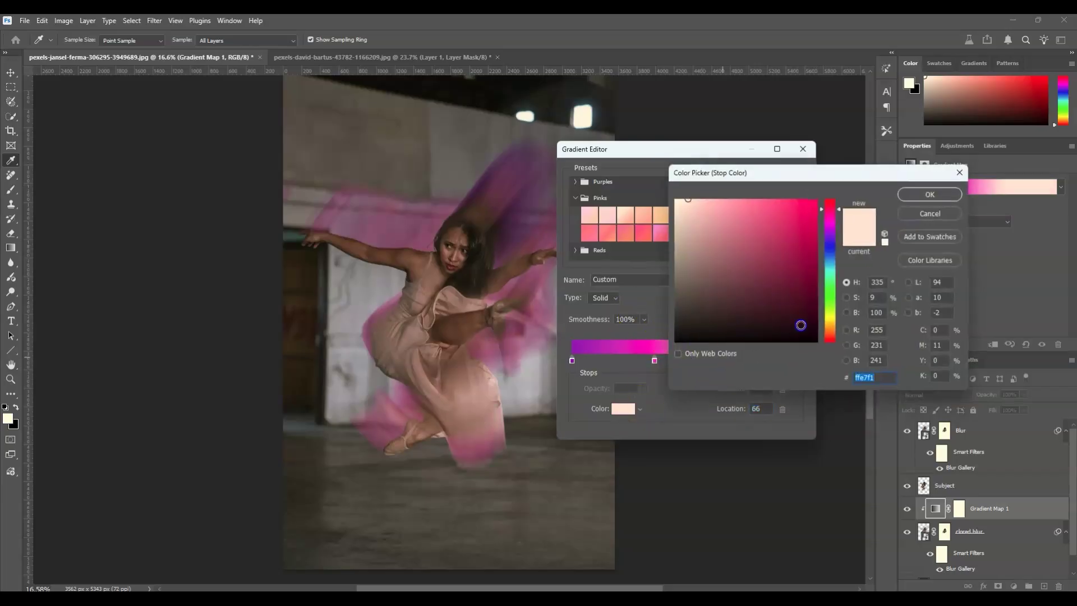
left_click(826, 332)
mouse_move(803, 329)
left_mouse_down()
mouse_move(772, 305)
mouse_move(778, 276)
mouse_move(808, 325)
mouse_move(804, 202)
mouse_move(836, 195)
left_mouse_up()
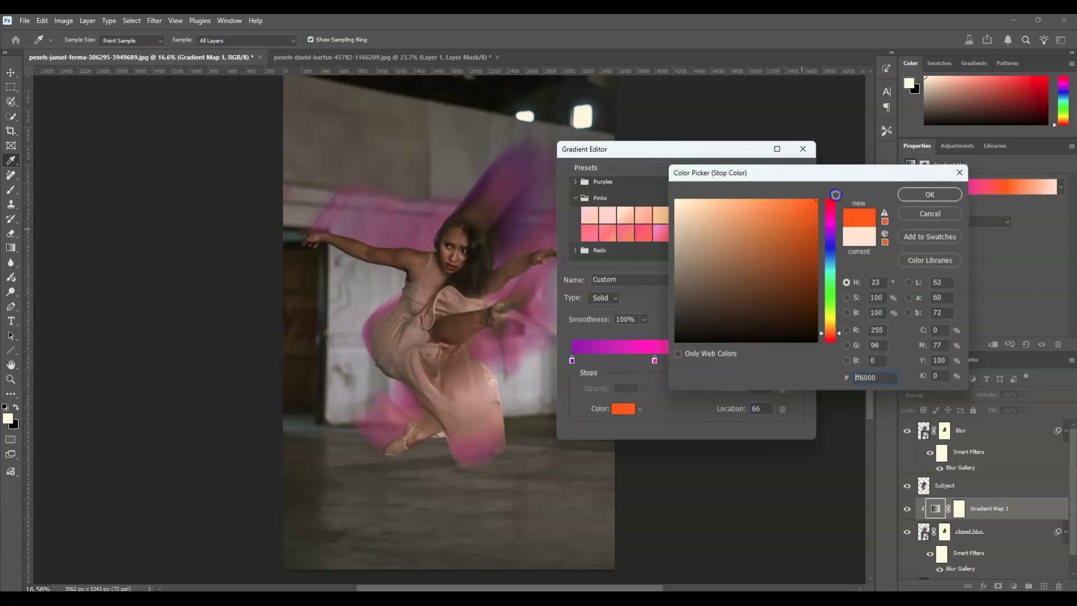
left_click_drag(834, 335, 834, 339)
left_click(810, 298)
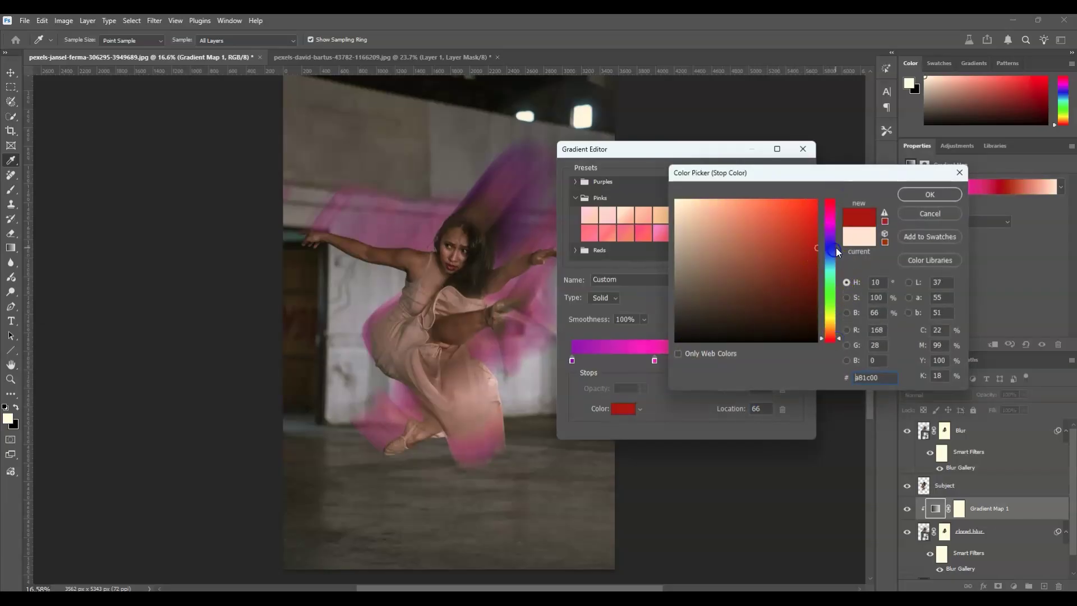
left_click(808, 215)
left_click_drag(807, 215, 814, 169)
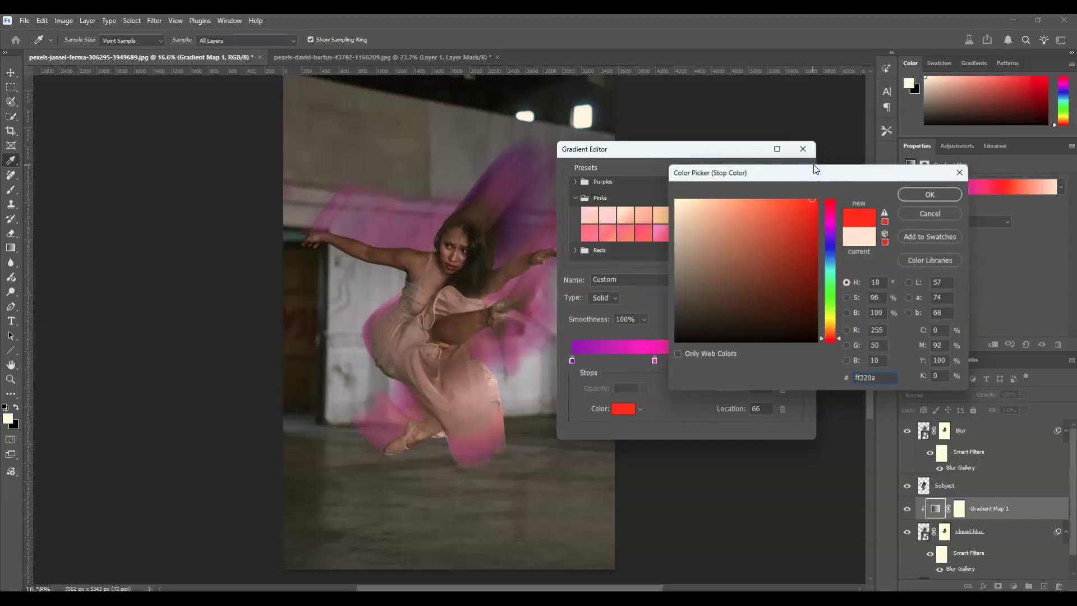
left_click(924, 194)
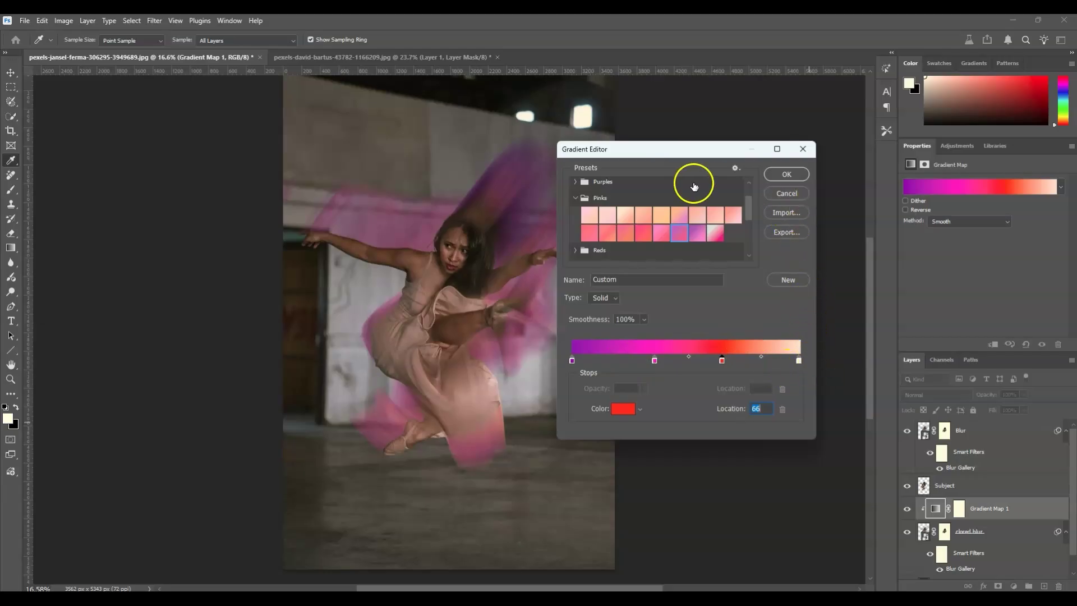
left_click(787, 175)
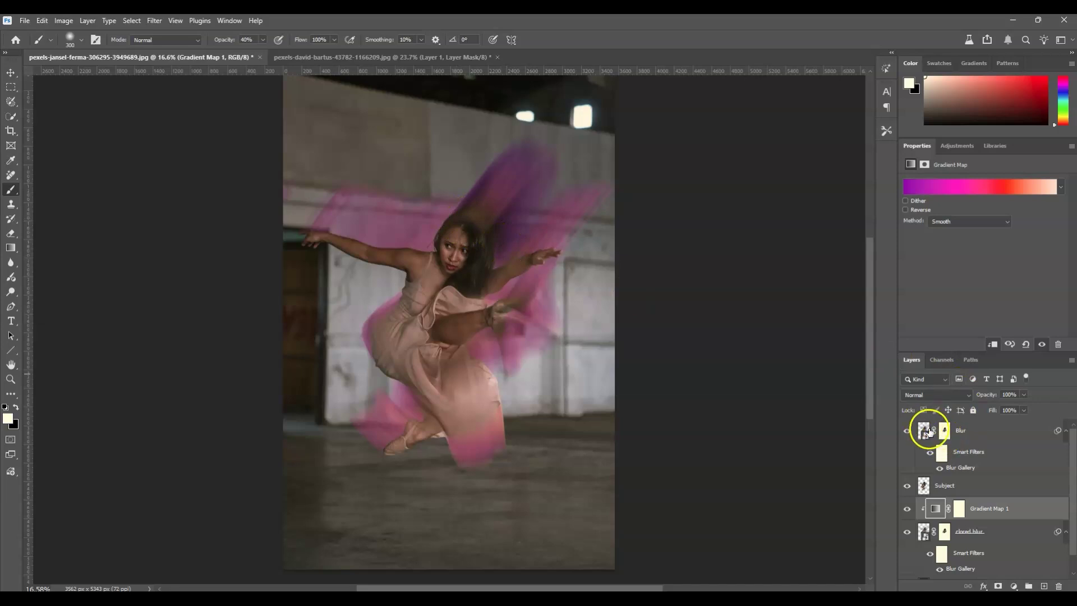
Step: Paint black at 40% brush opacity on the Blur layer's mask over the dancer's hair, torso and skirt to reduce the blur there
left_click(959, 432)
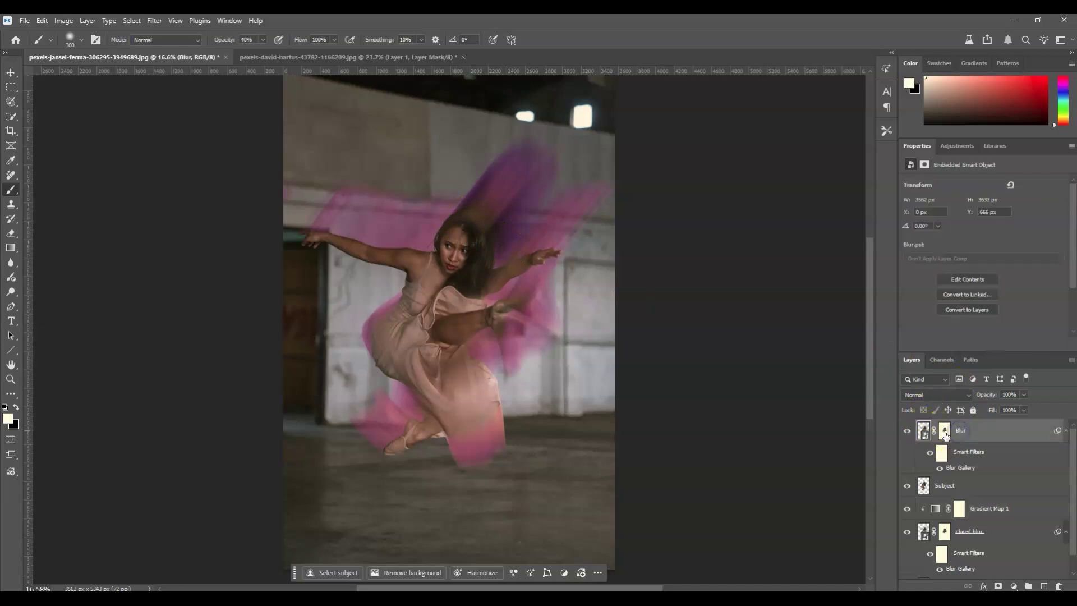
left_click(946, 432)
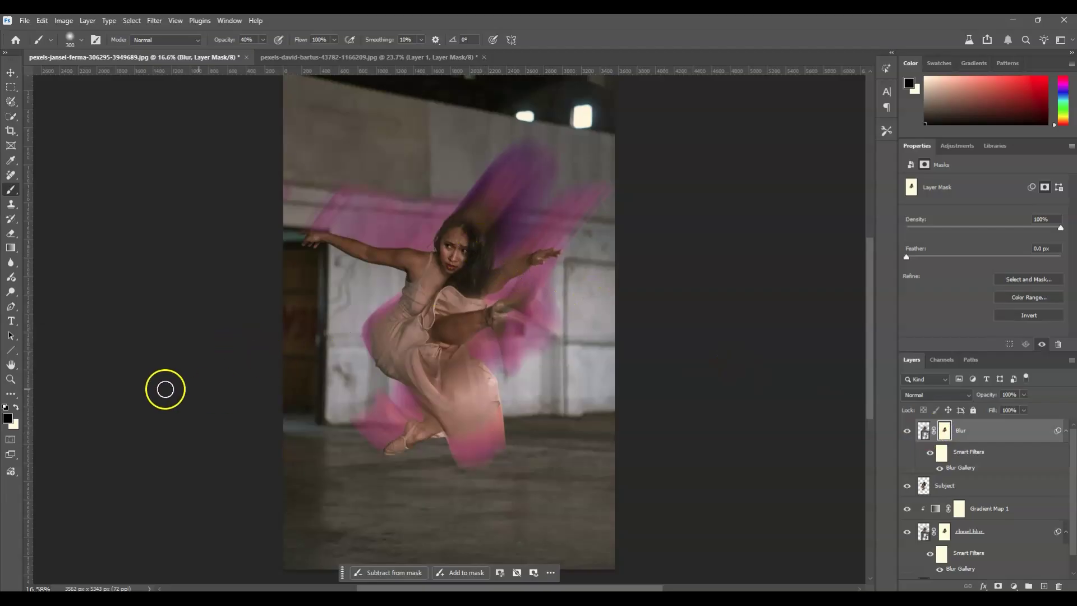
left_click_drag(468, 239, 467, 227)
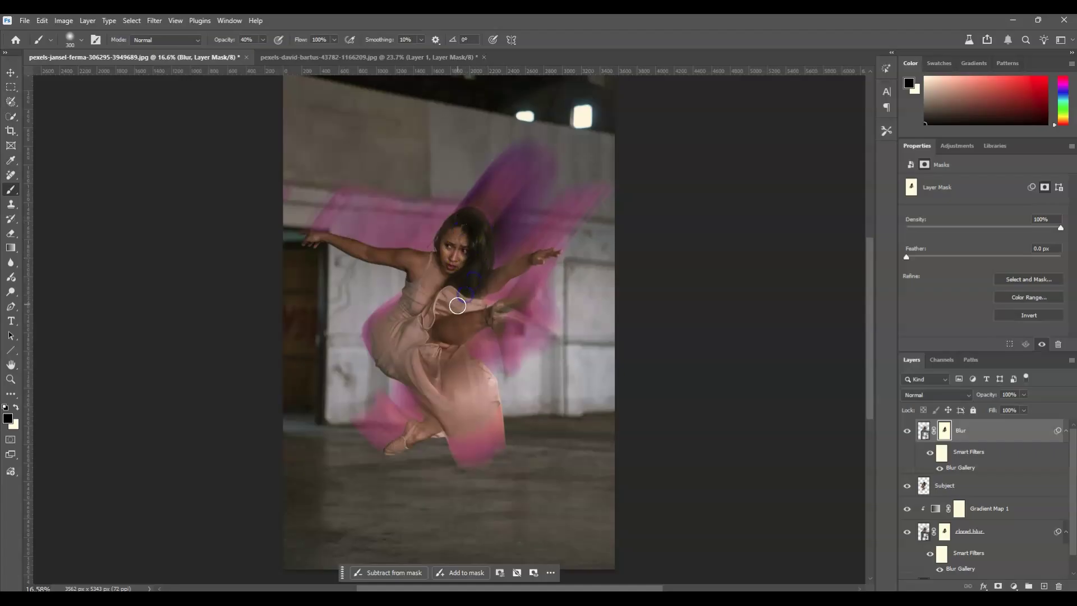
mouse_move(457, 305)
left_mouse_down()
mouse_move(426, 341)
mouse_move(432, 394)
mouse_move(447, 404)
mouse_move(402, 349)
mouse_move(471, 411)
mouse_move(486, 394)
left_mouse_up()
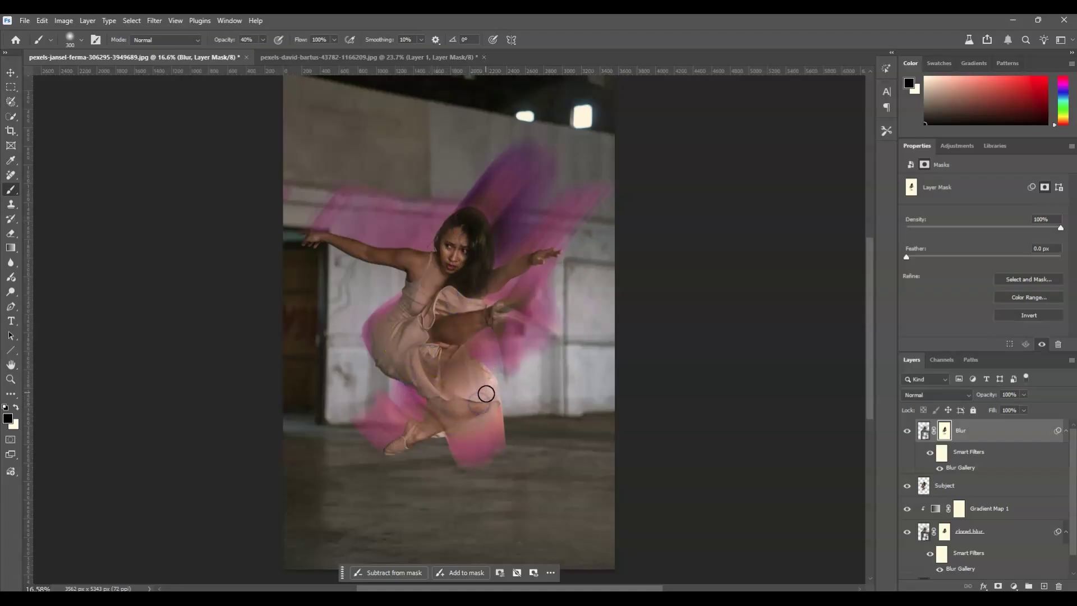
Step: Place a copy of the Background layer above the Blur layer and toggle its visibility to compare before and after
key("z")
left_click(334, 40)
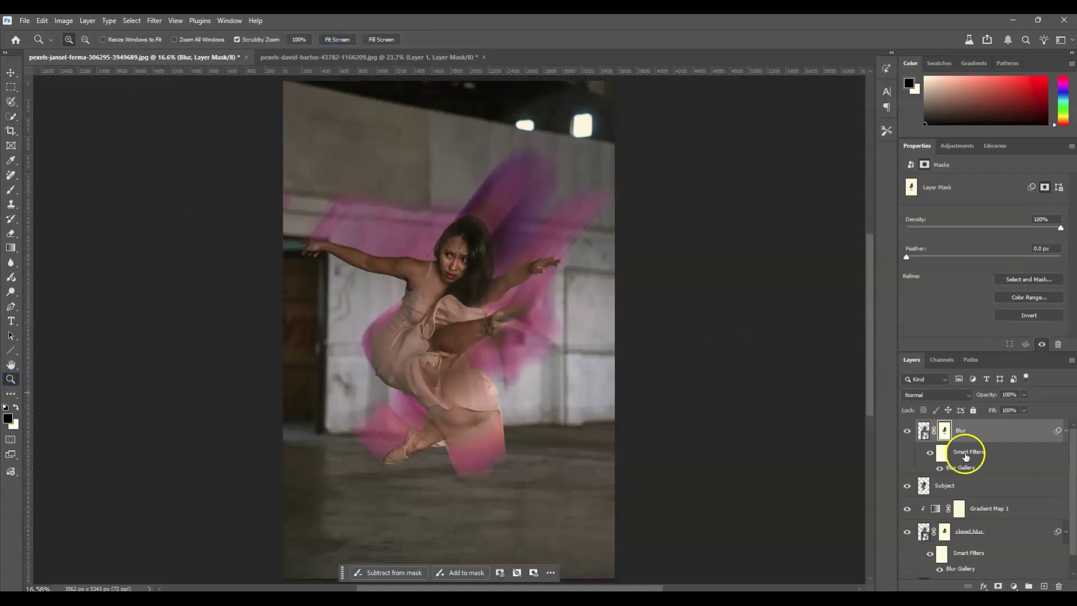
left_click(988, 434)
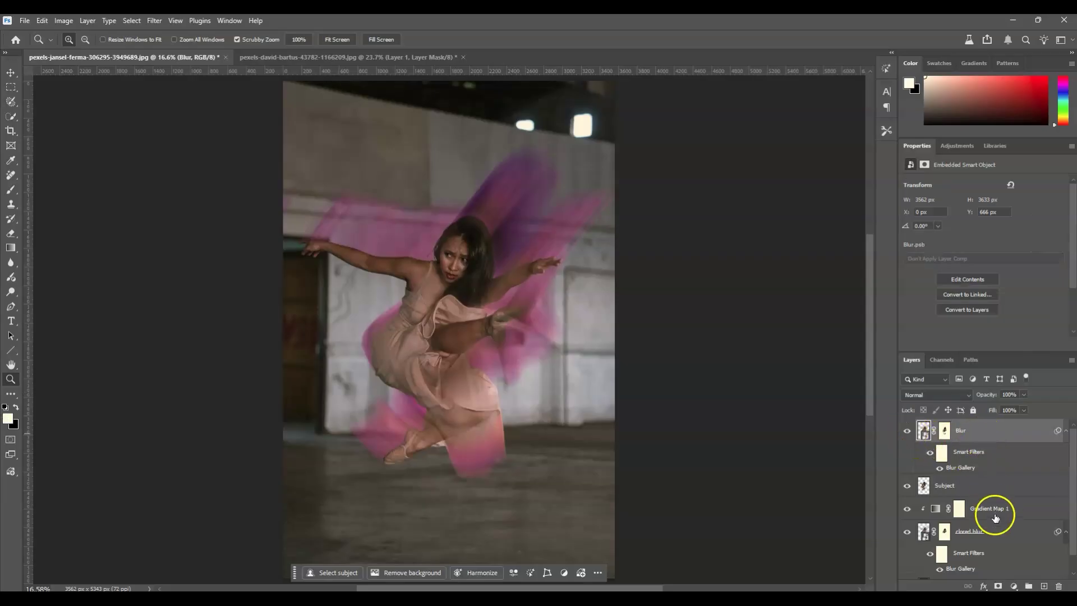
left_click(907, 432)
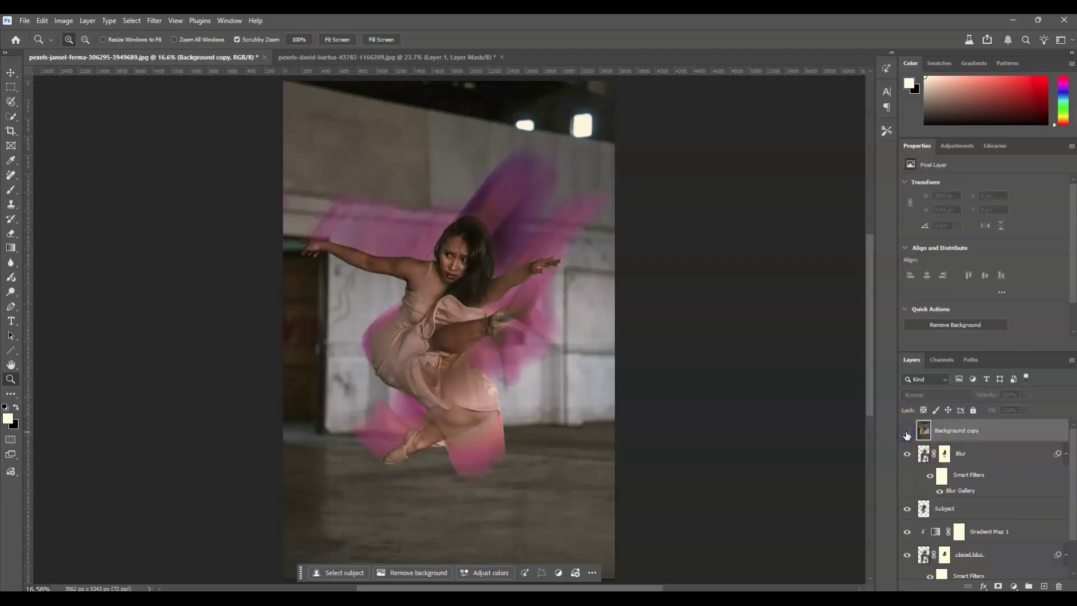